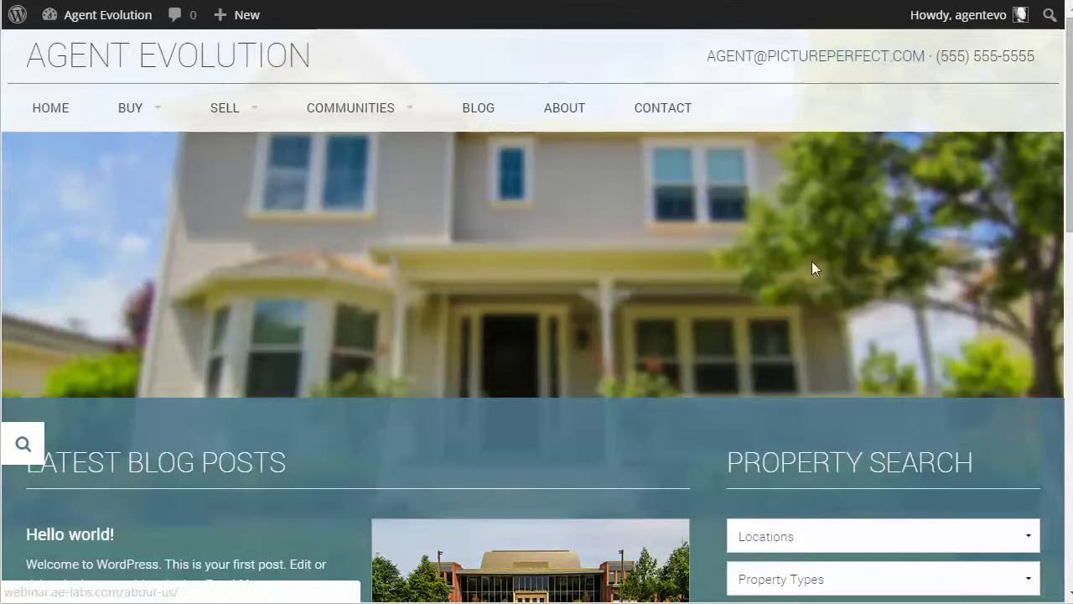
Look over the home page's sections and open the site's Blog page to view its sidebar
left_click_drag(1059, 198, 1057, 462)
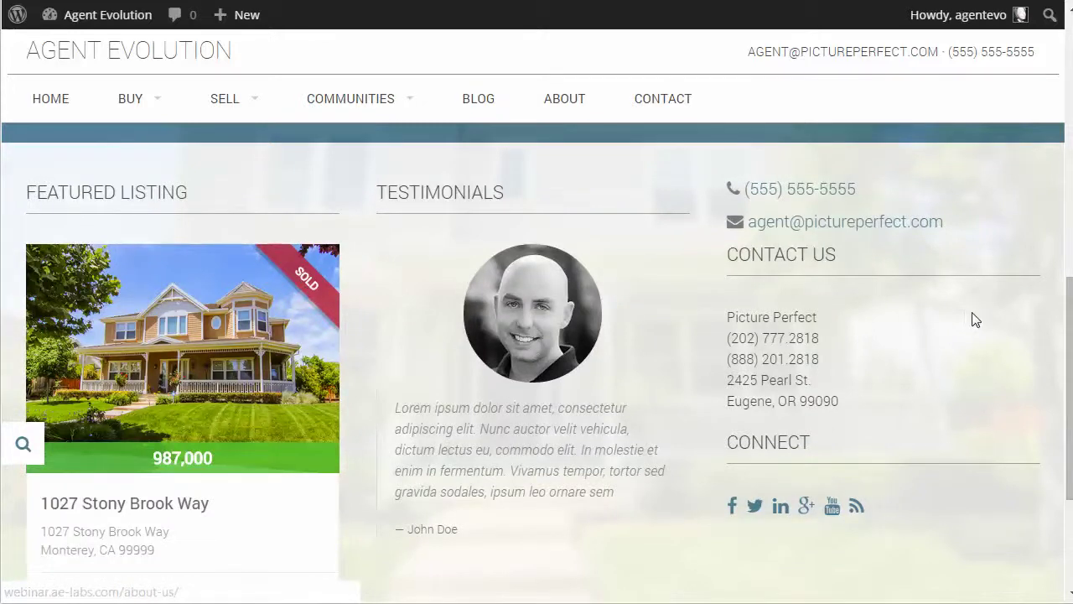
left_click_drag(1058, 277, 1051, 51)
left_click(478, 108)
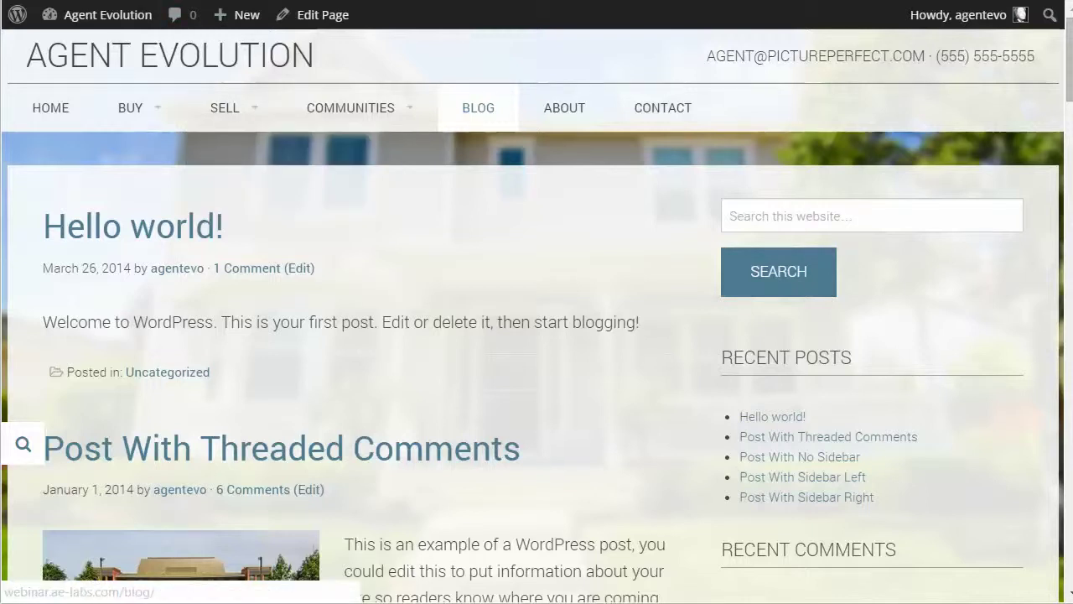
left_click(478, 108)
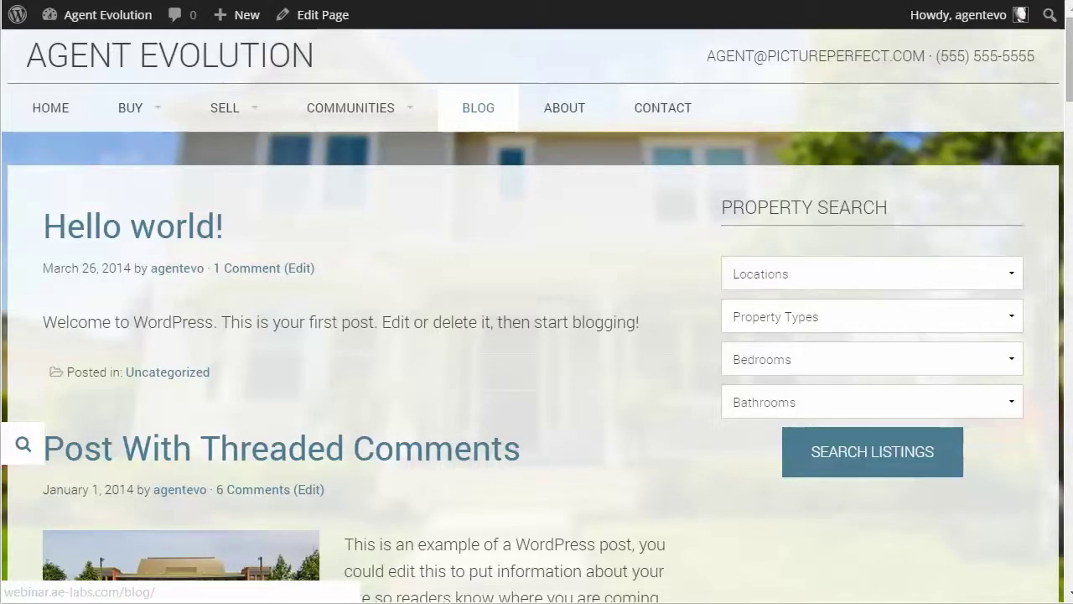
Return to the home page and examine its widget sections: blog posts, property search, featured listing, testimonials, contact and social links
key("ctrl+Tab")
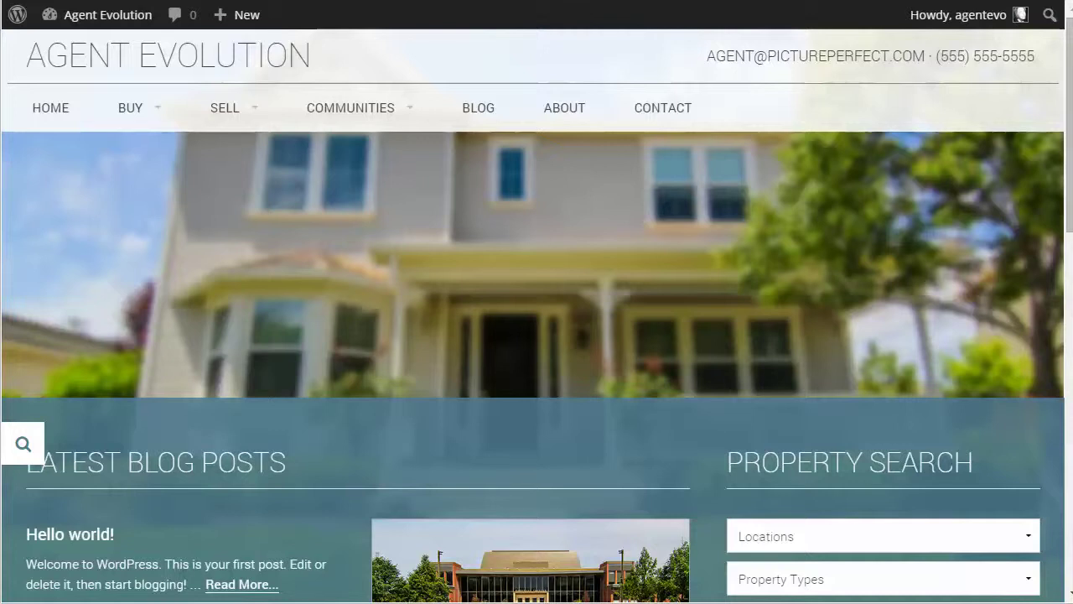
scroll(598, 295, "down", 5)
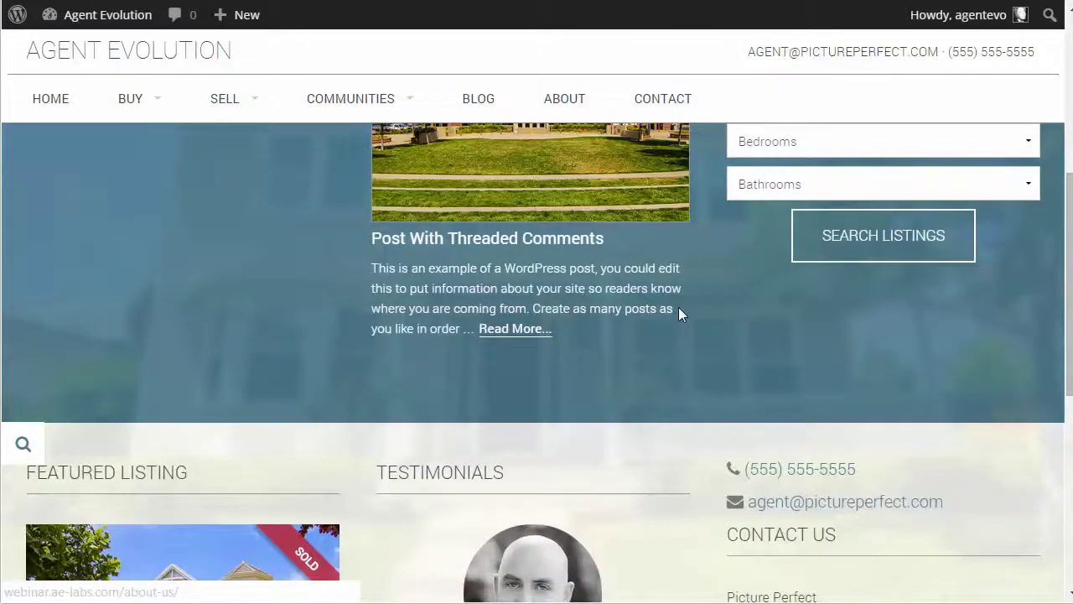
scroll(679, 307, "up", 2)
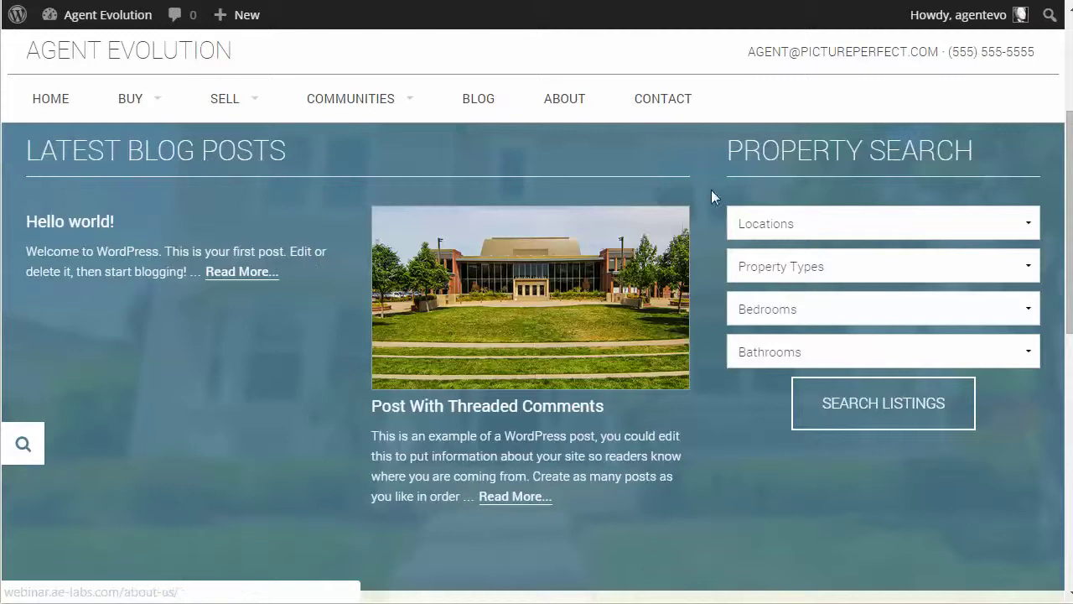
scroll(696, 200, "up", 3)
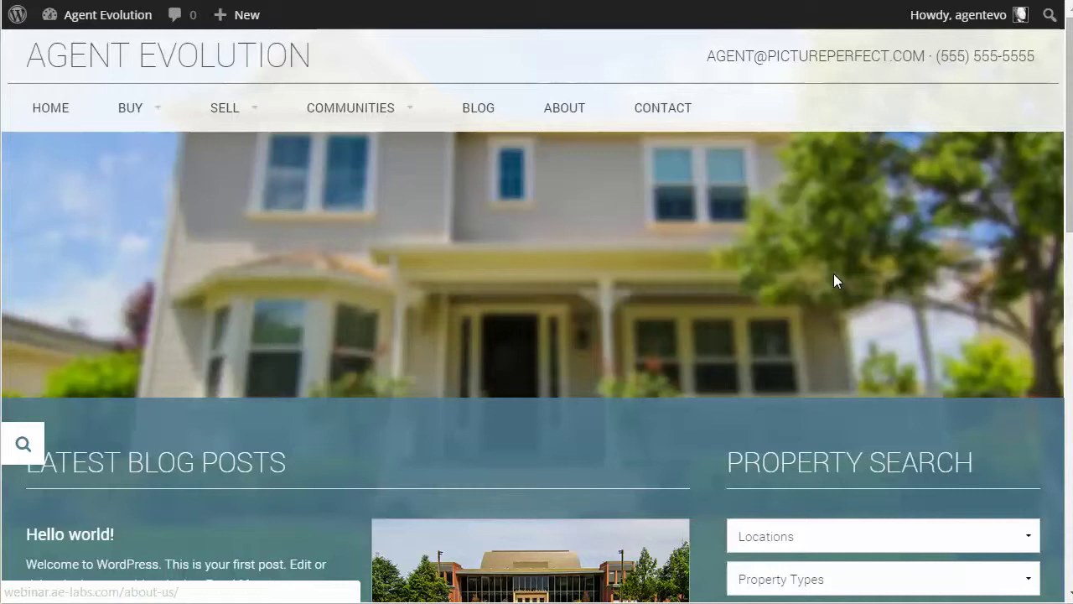
scroll(834, 273, "down", 3)
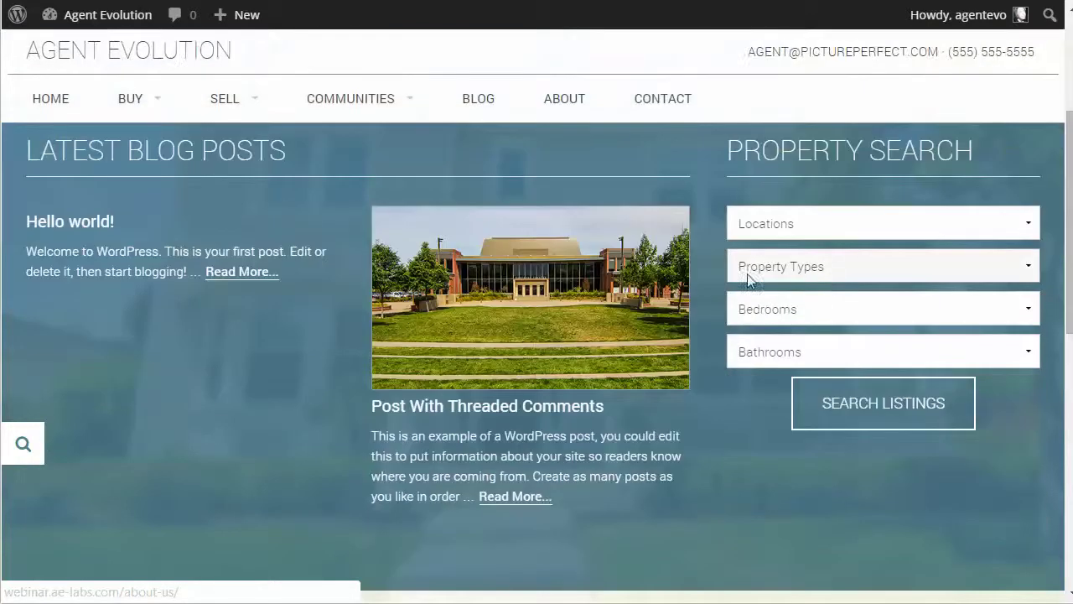
scroll(706, 283, "down", 4)
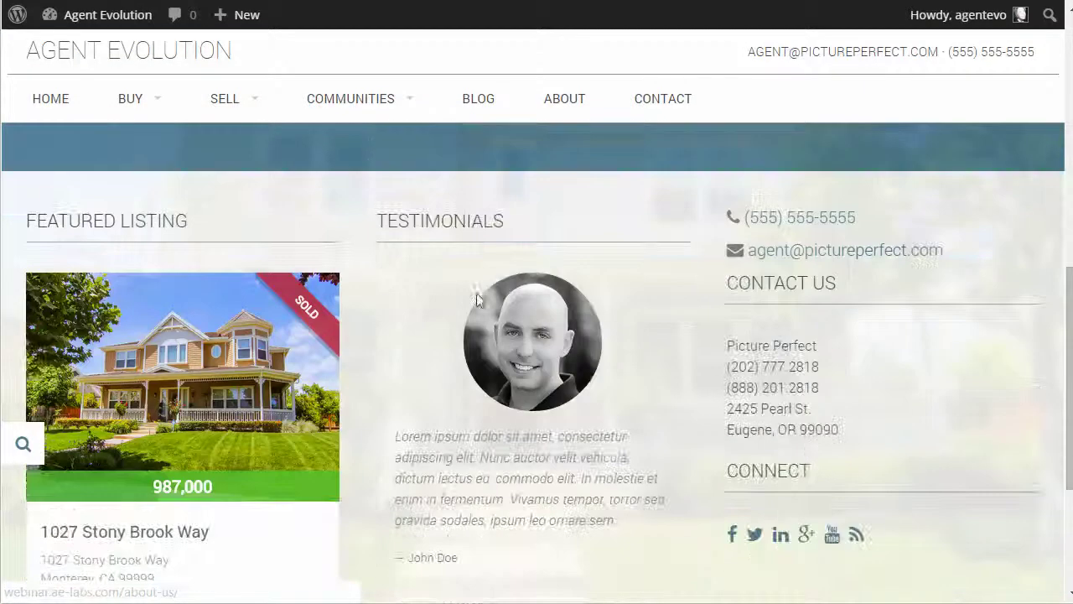
scroll(614, 317, "up", 1)
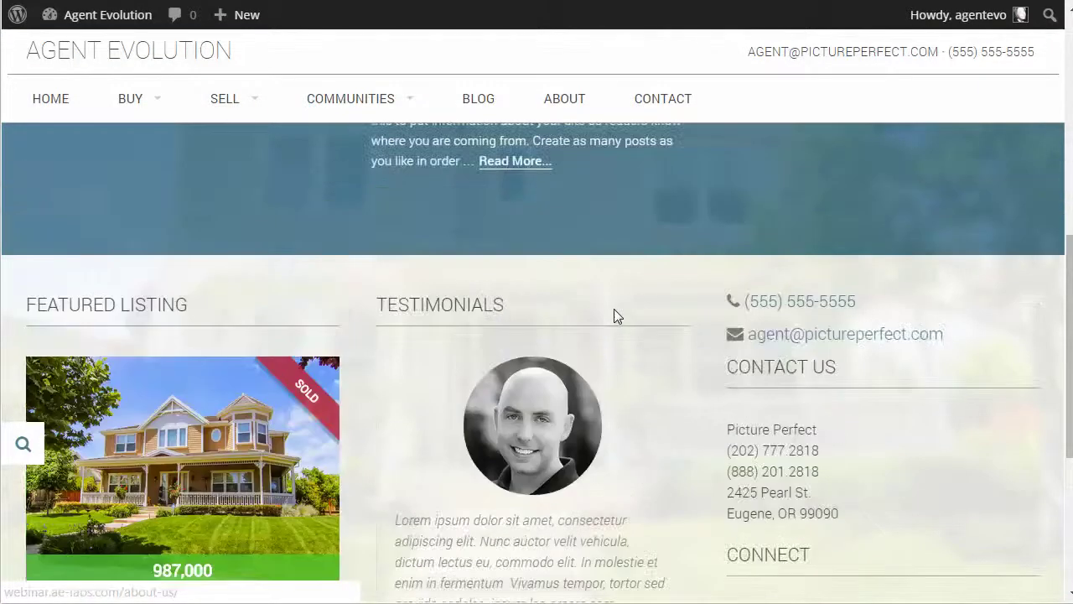
scroll(613, 317, "down", 2)
scroll(641, 307, "up", 2)
scroll(346, 307, "down", 2)
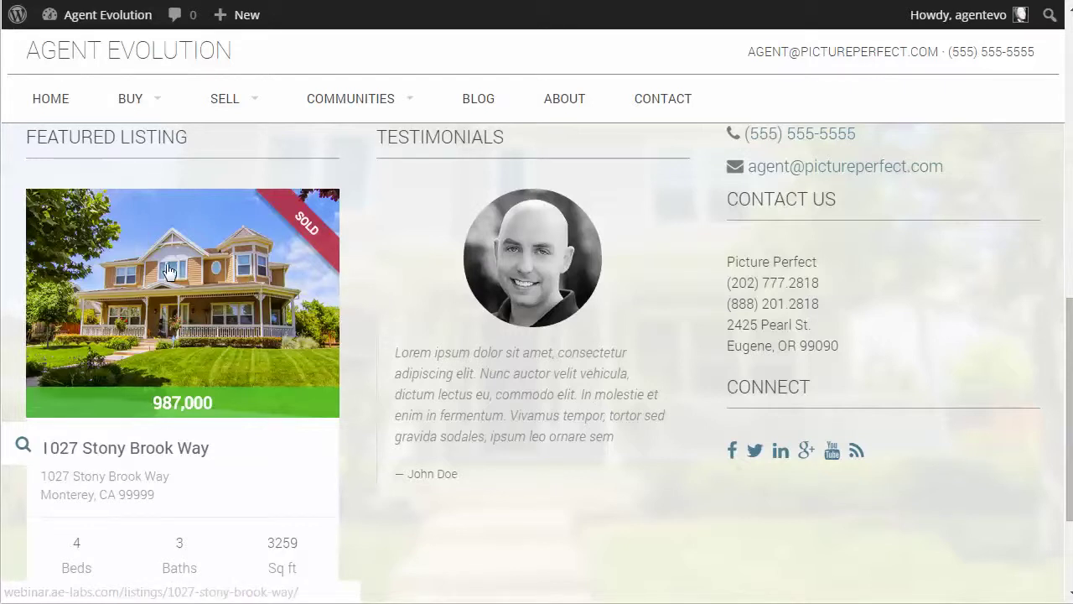
scroll(373, 290, "up", 3)
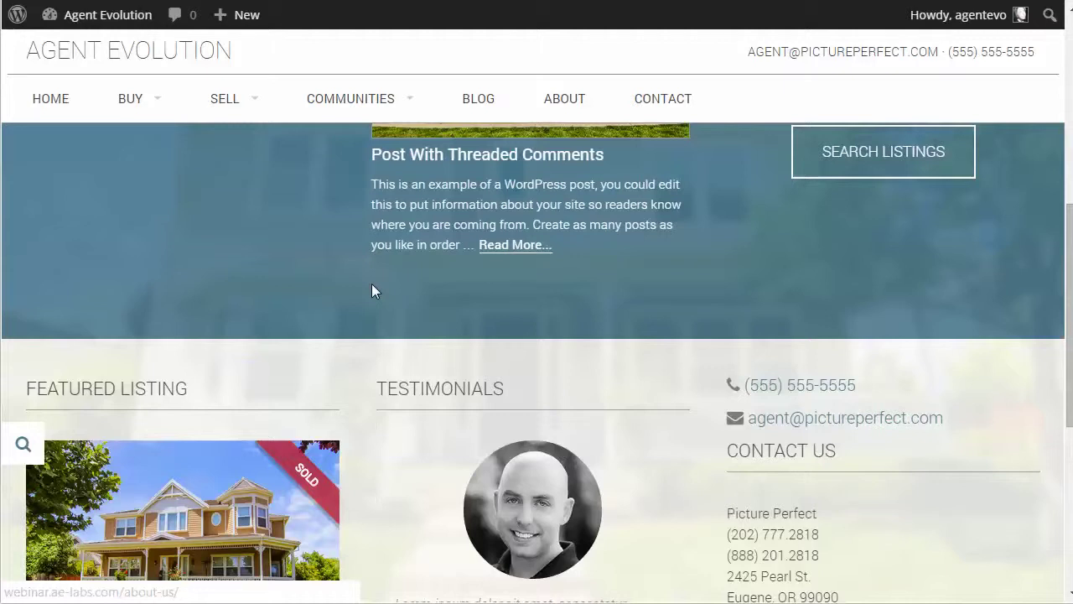
scroll(966, 371, "down", 4)
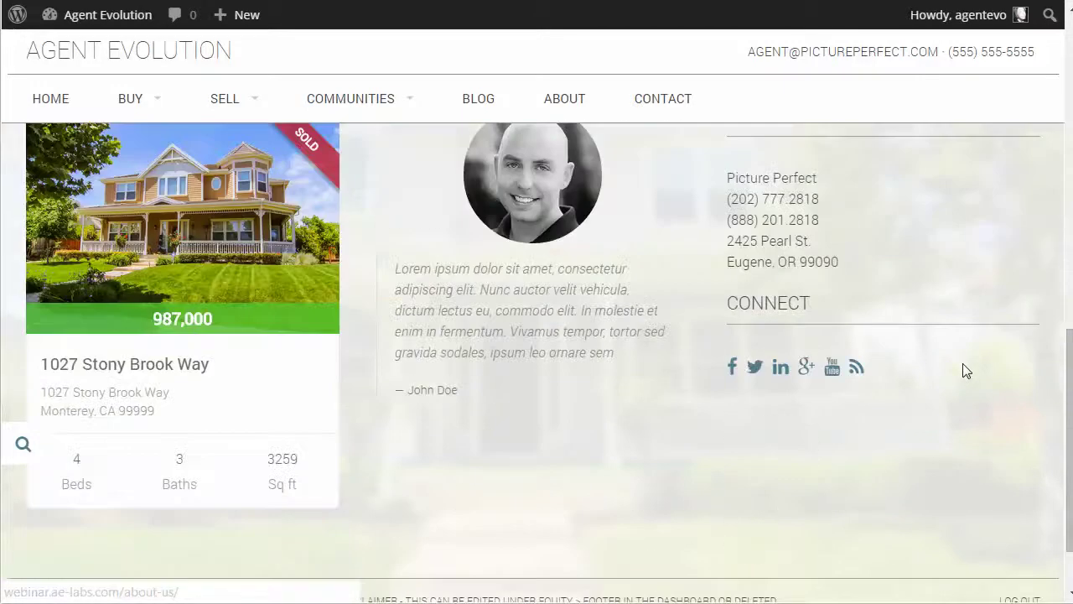
scroll(966, 370, "up", 1)
scroll(963, 371, "up", 2)
scroll(963, 368, "up", 8)
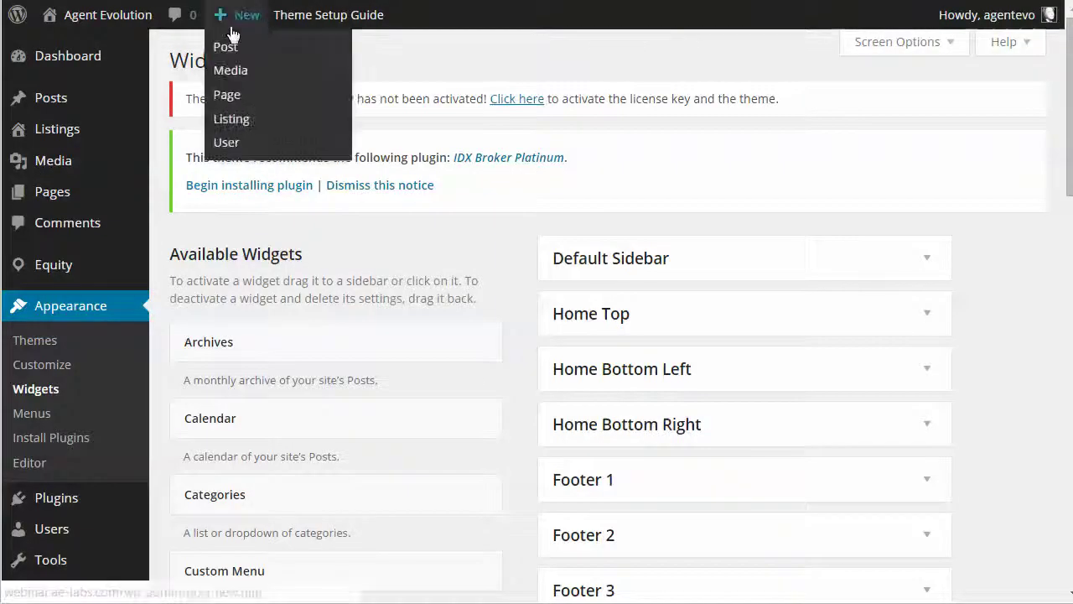
Expand the Default Sidebar on the Widgets page and inspect the matching Property Search filter options on the Blog page
mouse_move(121, 23)
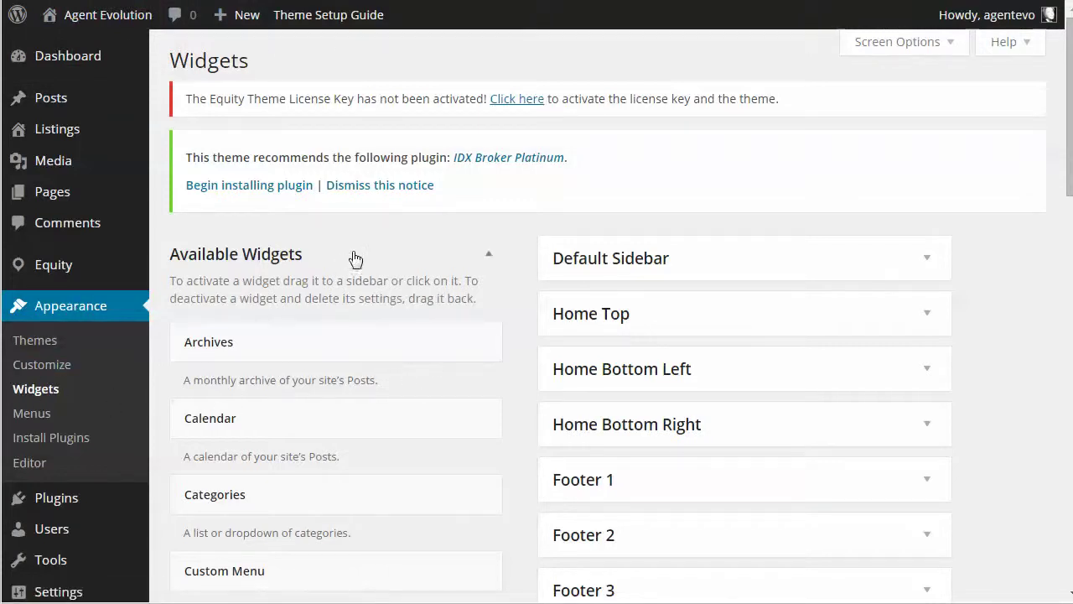
left_click(927, 262)
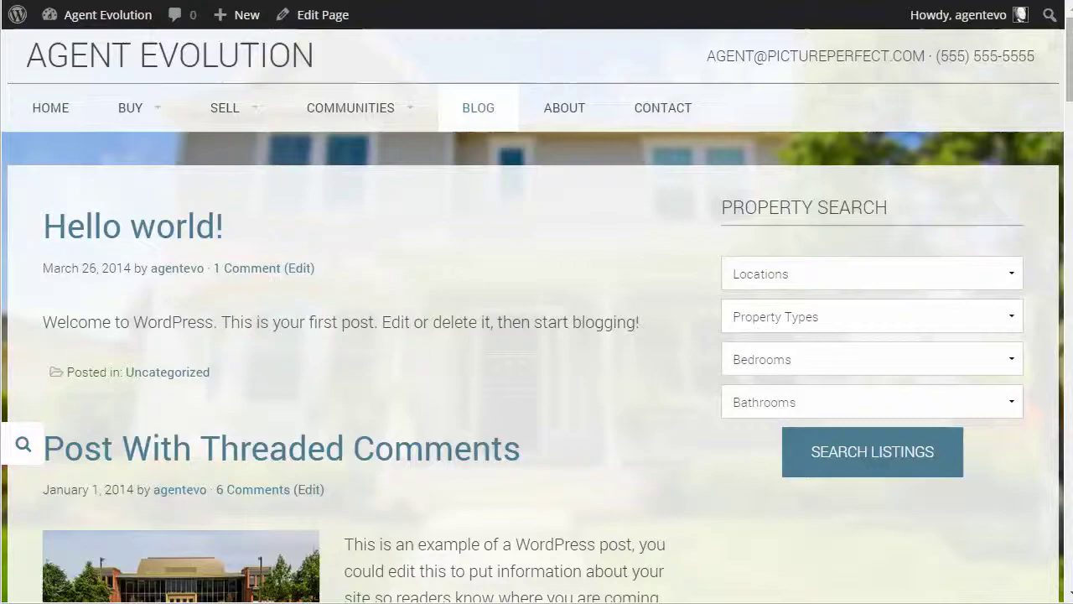
left_click(981, 272)
left_click(986, 404)
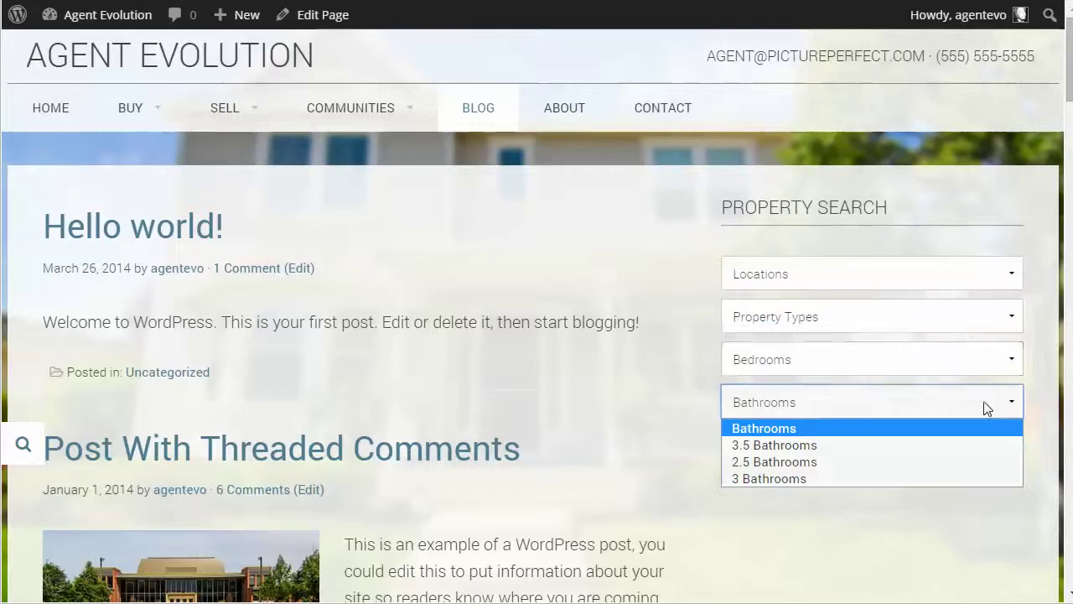
left_click(909, 358)
left_click(869, 313)
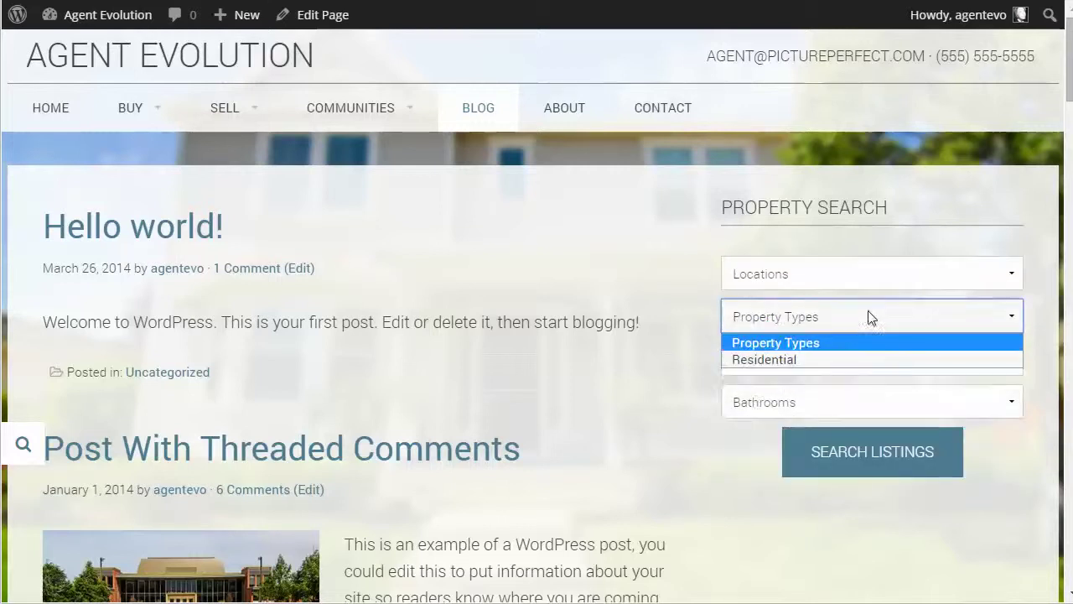
left_click(1020, 239)
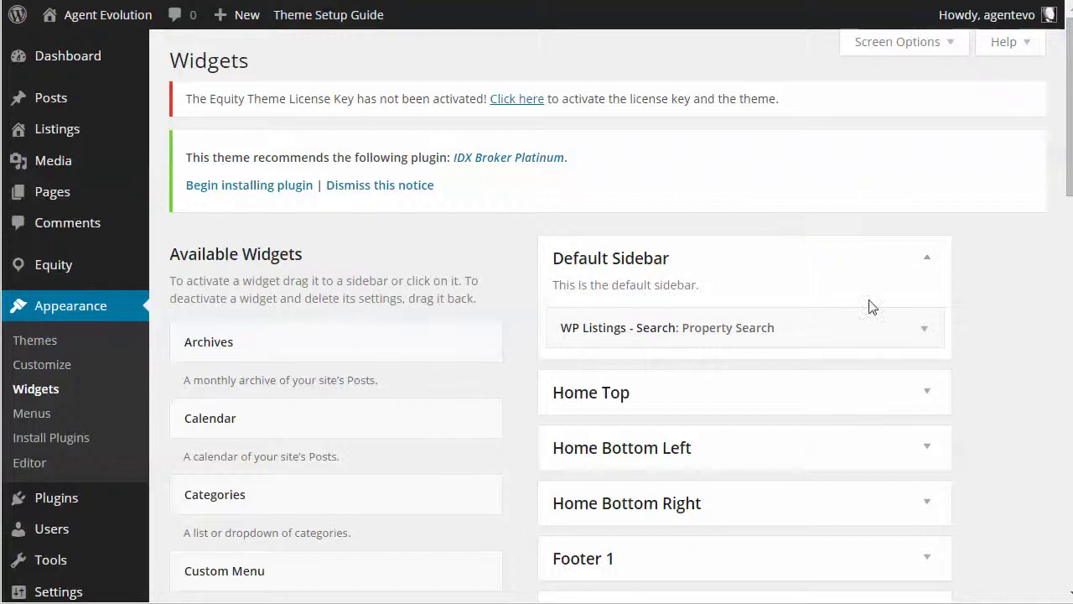
Add another WP Listings - Search widget to the Default Sidebar and title it "Property Search"
scroll(468, 341, "down", 6)
scroll(473, 347, "down", 10)
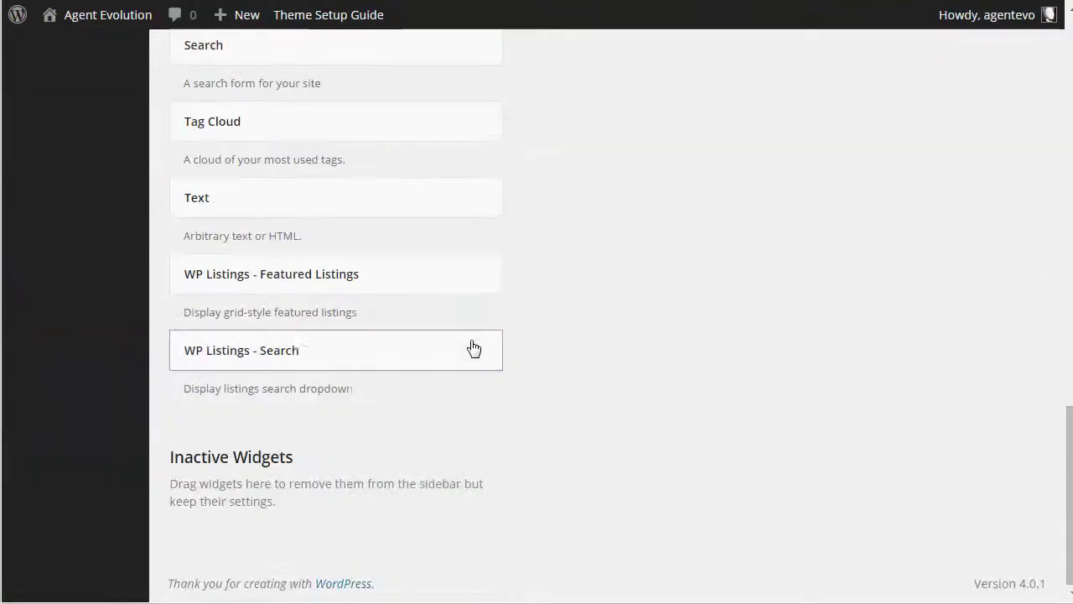
left_click_drag(338, 354, 644, 324)
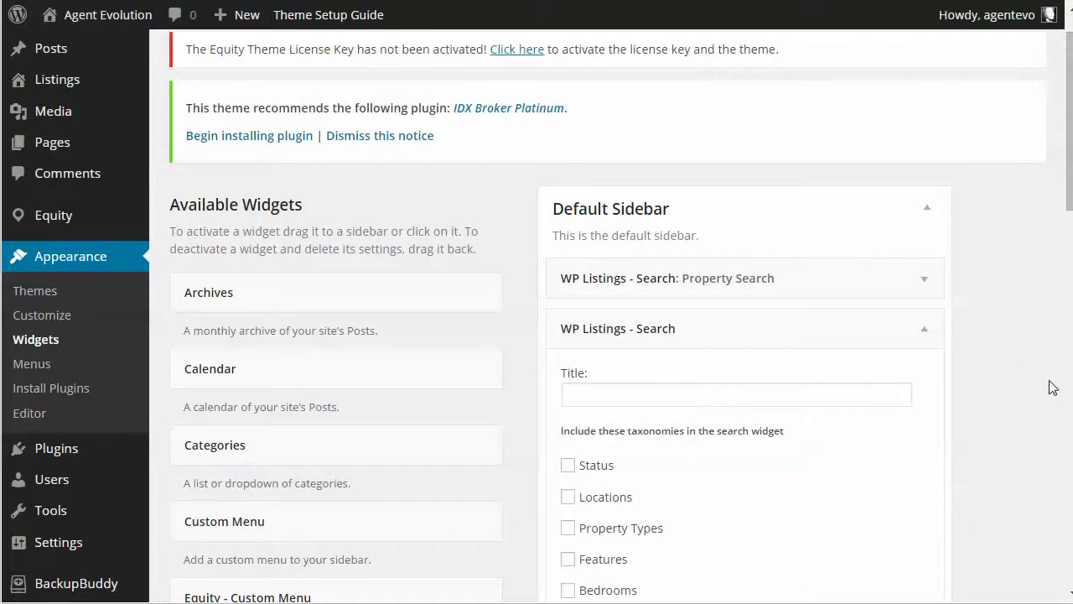
left_click(848, 395)
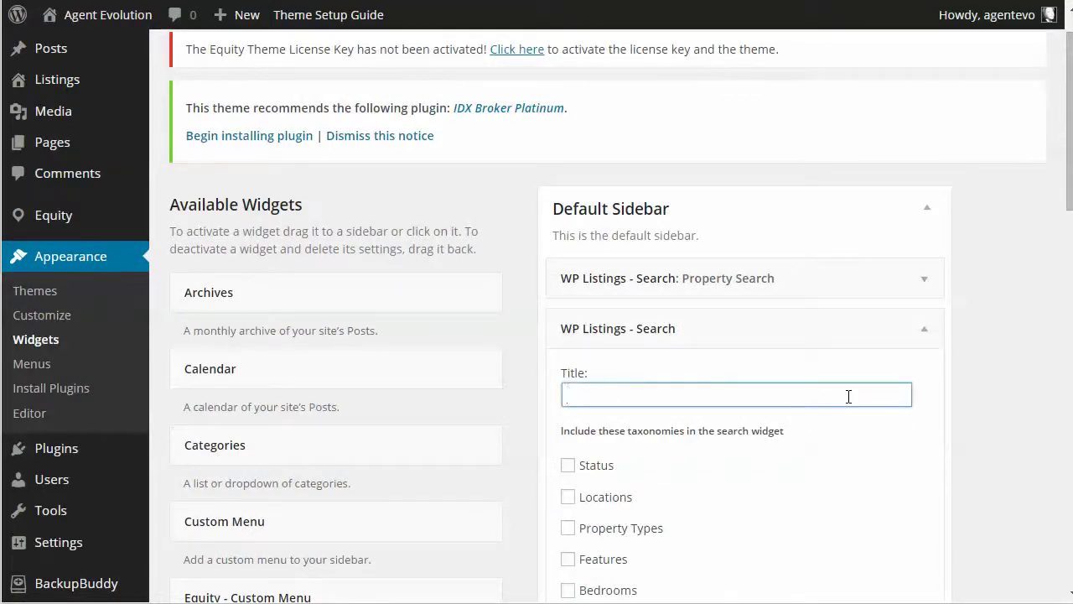
type("Property Search")
scroll(849, 396, "down", 2)
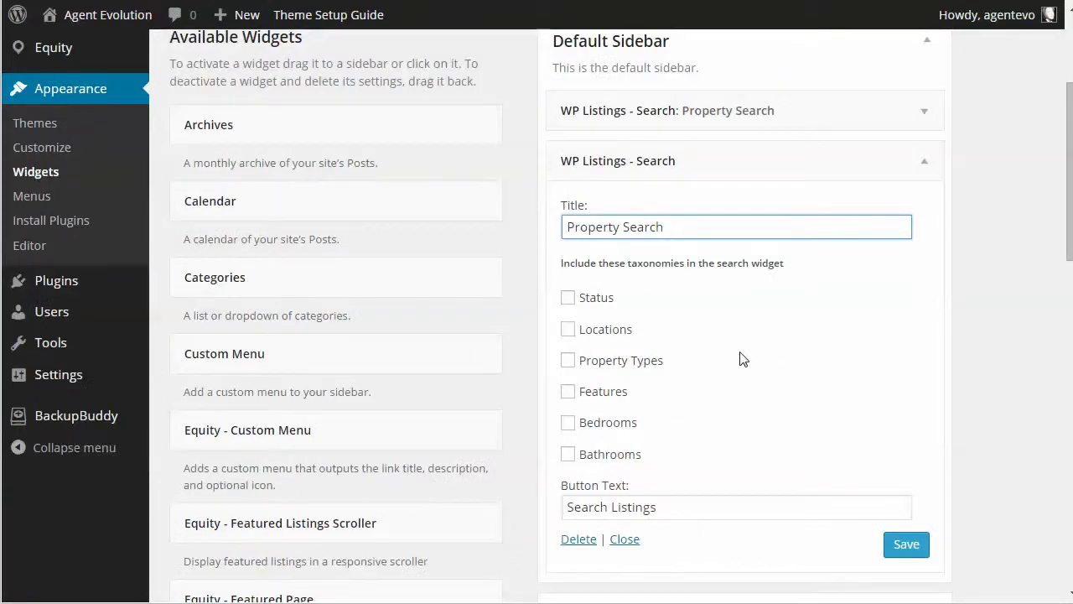
Include Locations, Property Types, Bedrooms and Bathrooms in the added search widget, and delete that duplicate widget
left_click(569, 329)
left_click(569, 361)
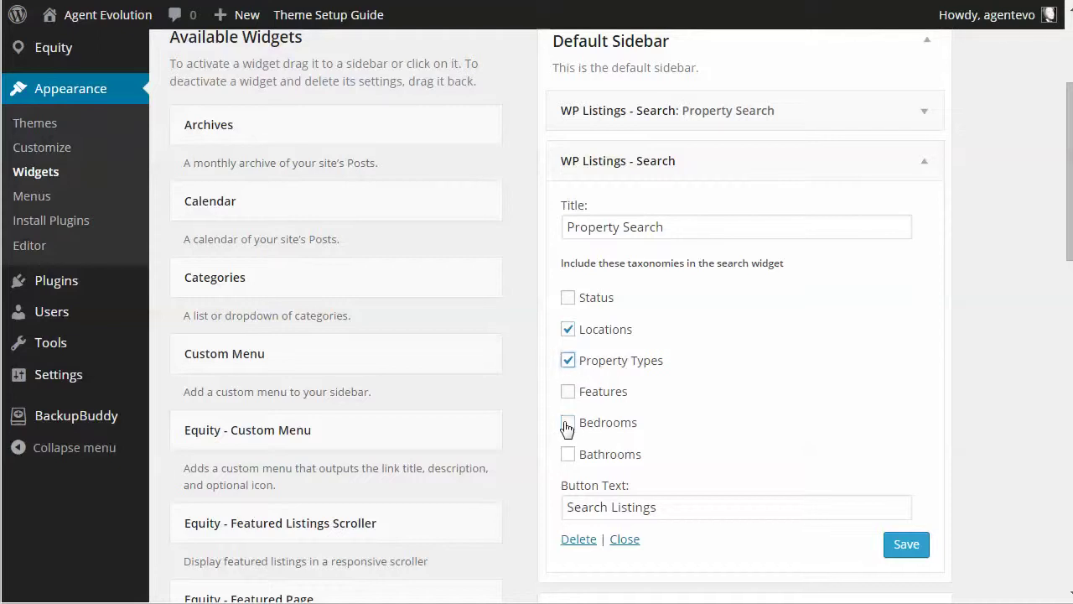
left_click_drag(668, 507, 561, 503)
left_click(675, 505)
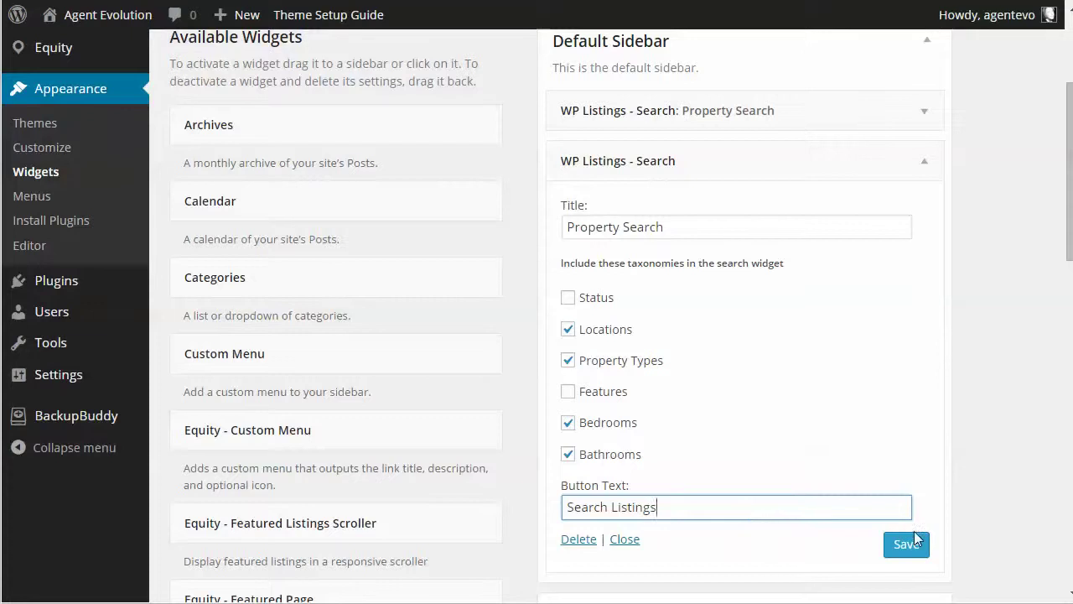
left_click(579, 541)
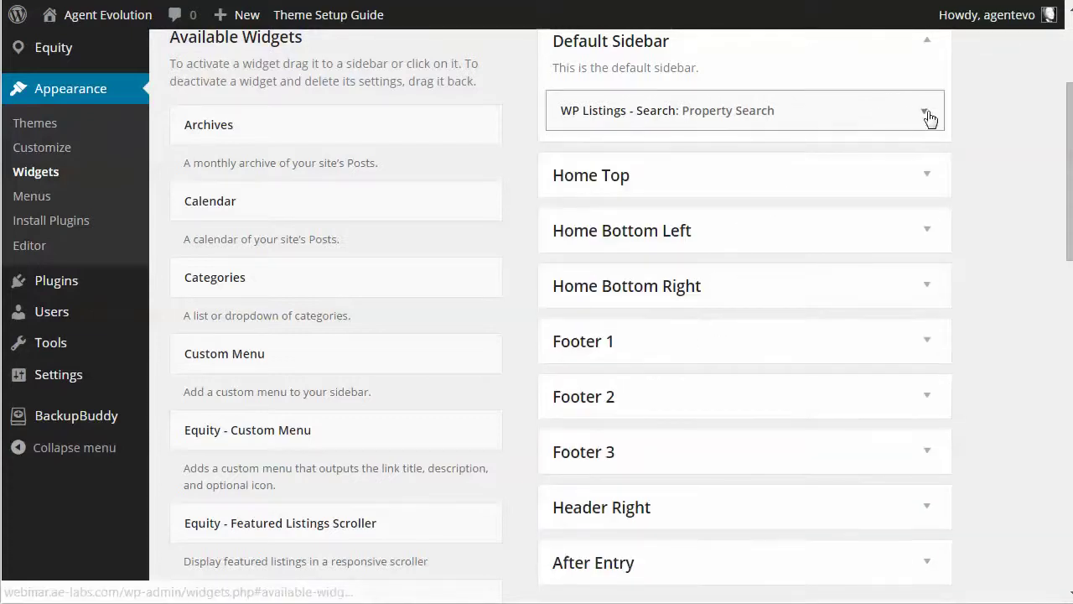
Compare the existing Property Search widget's settings with the Locations filter on the Blog page, and collapse the widget
left_click(927, 115)
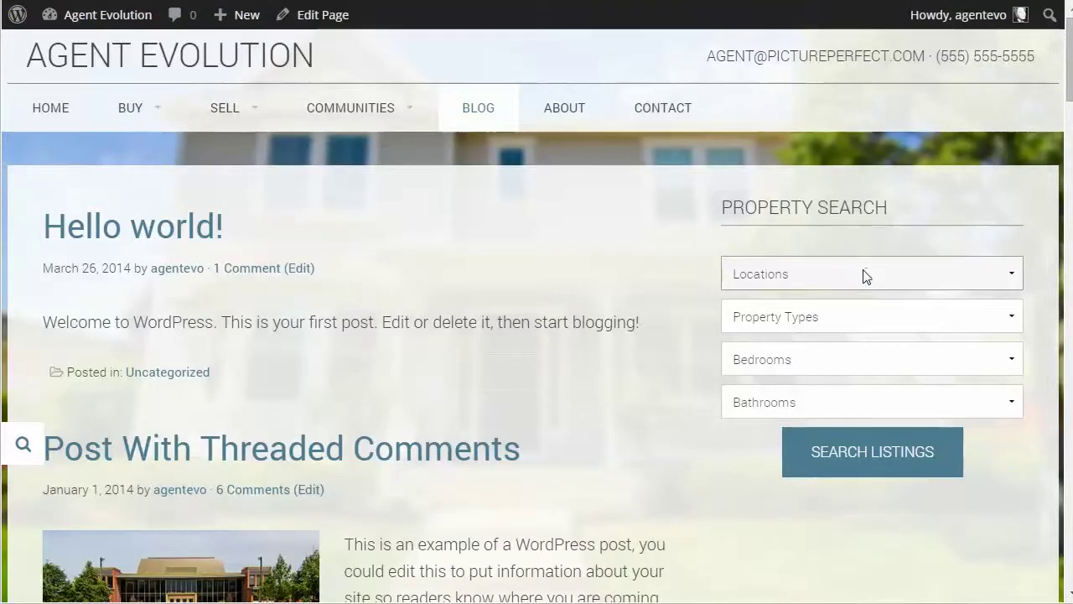
left_click(864, 274)
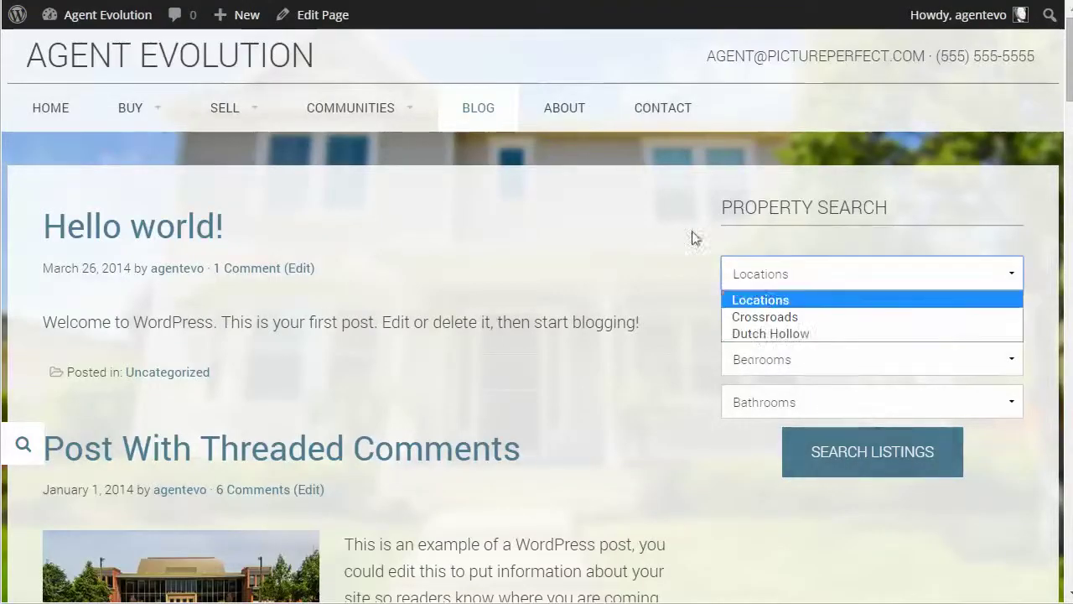
left_click(670, 229)
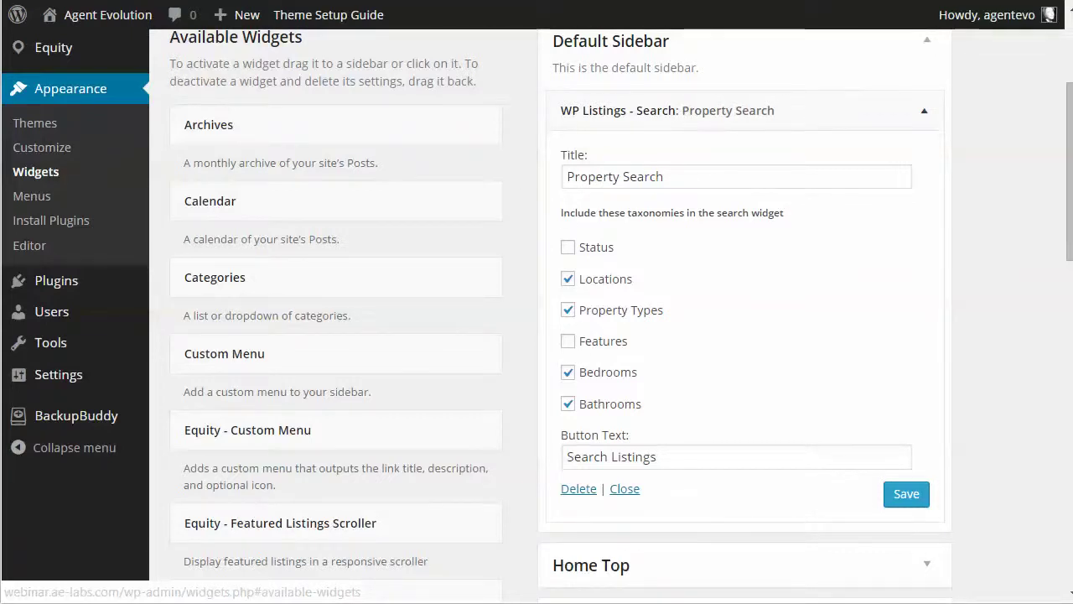
key("ctrl+Tab")
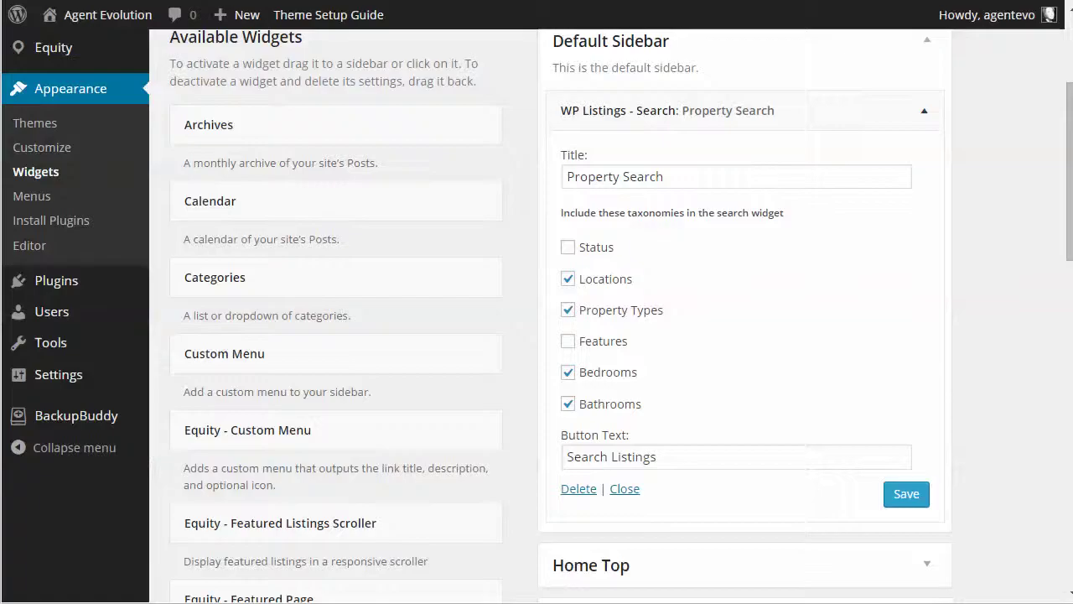
left_click(925, 111)
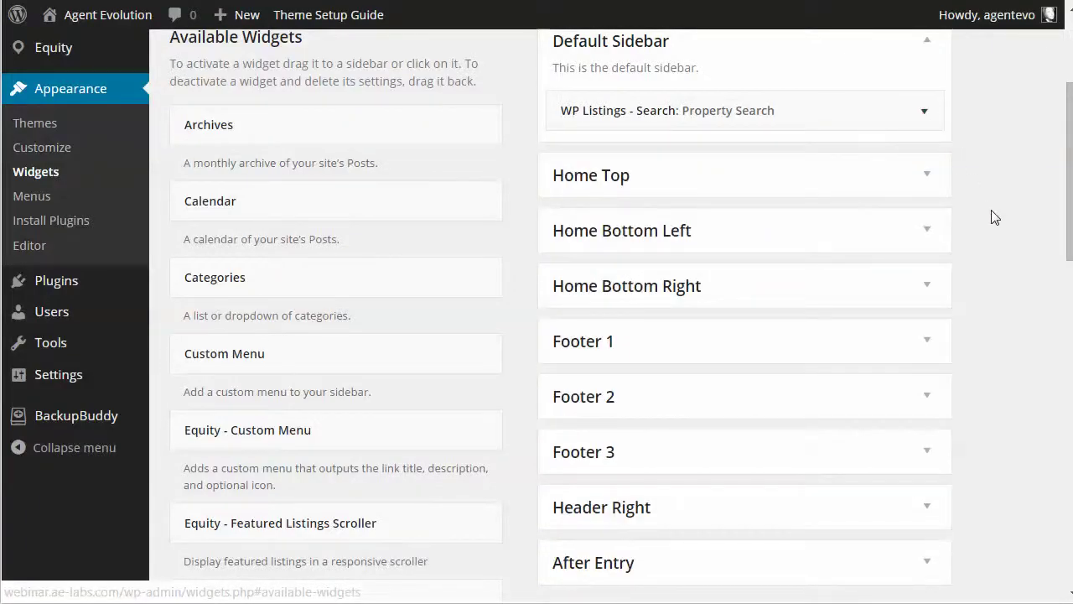
Expand the Header Right widget area and add a second Text widget below the existing one
scroll(982, 244, "down", 1)
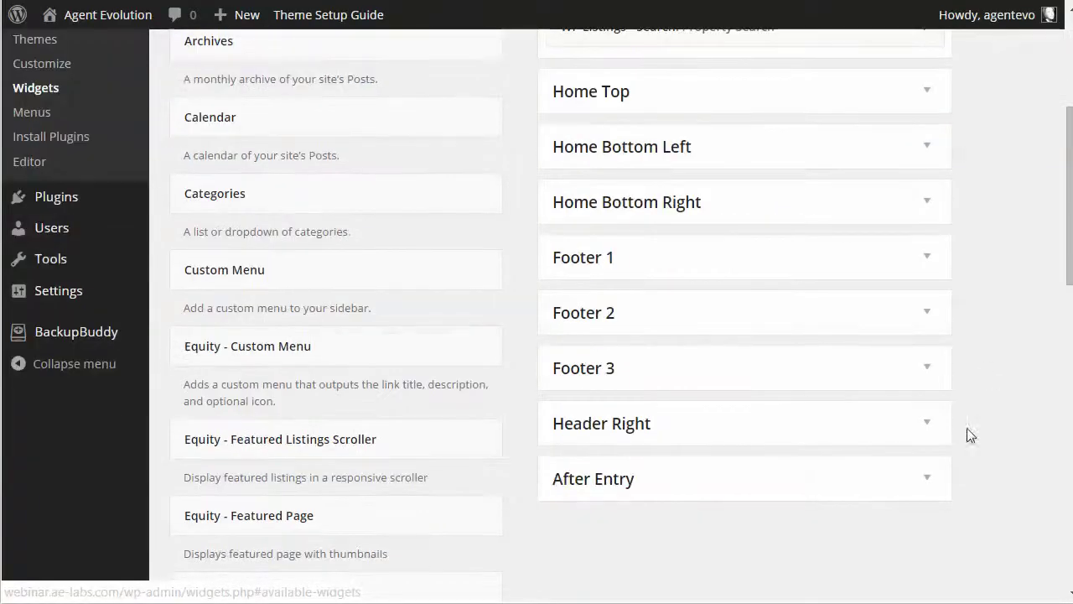
left_click(927, 425)
scroll(998, 399, "down", 4)
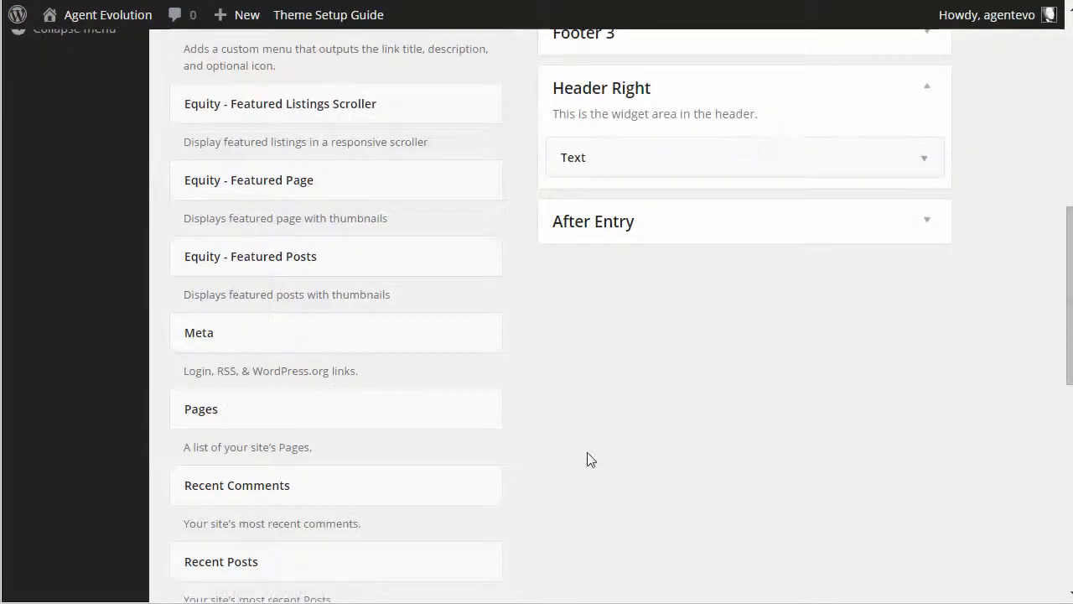
scroll(590, 457, "down", 3)
scroll(589, 458, "down", 2)
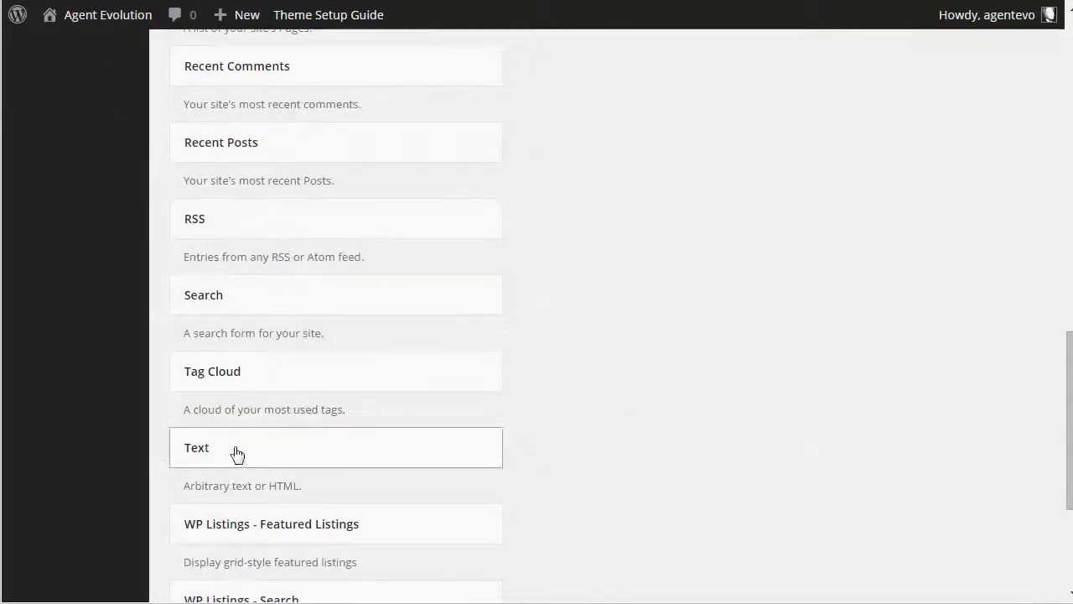
left_click_drag(232, 451, 796, 355)
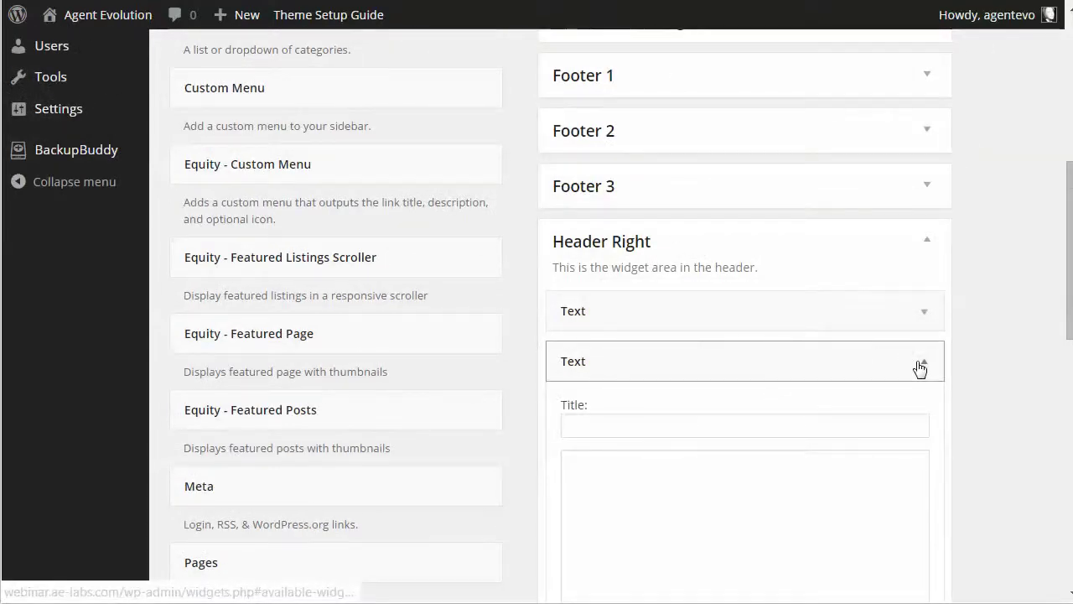
Enter the [agent_phone] shortcode in the second Text widget's content and delete that duplicate widget
left_click(592, 467)
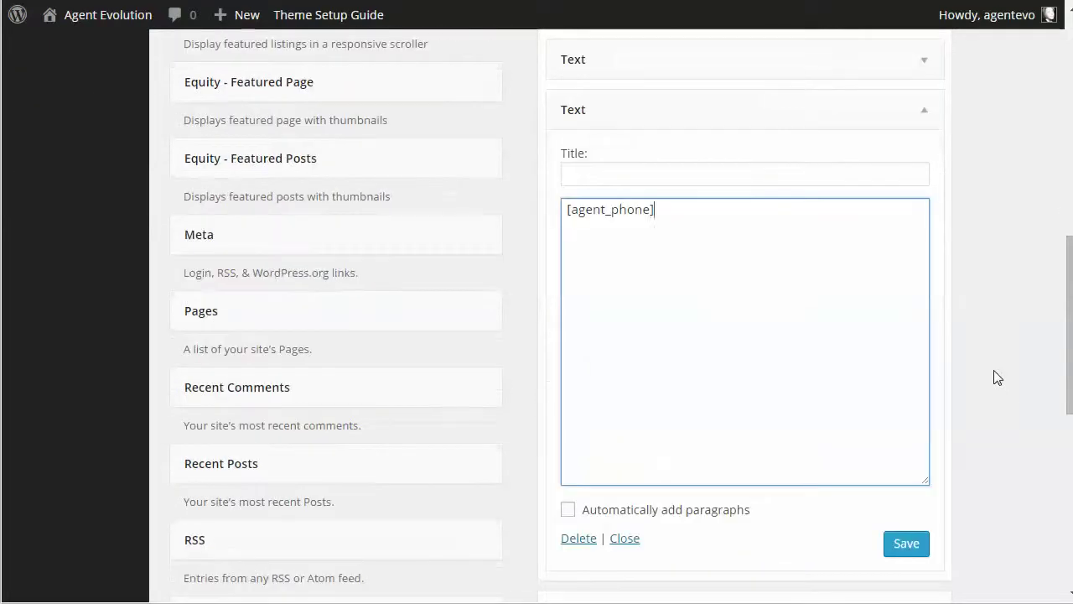
left_click(578, 538)
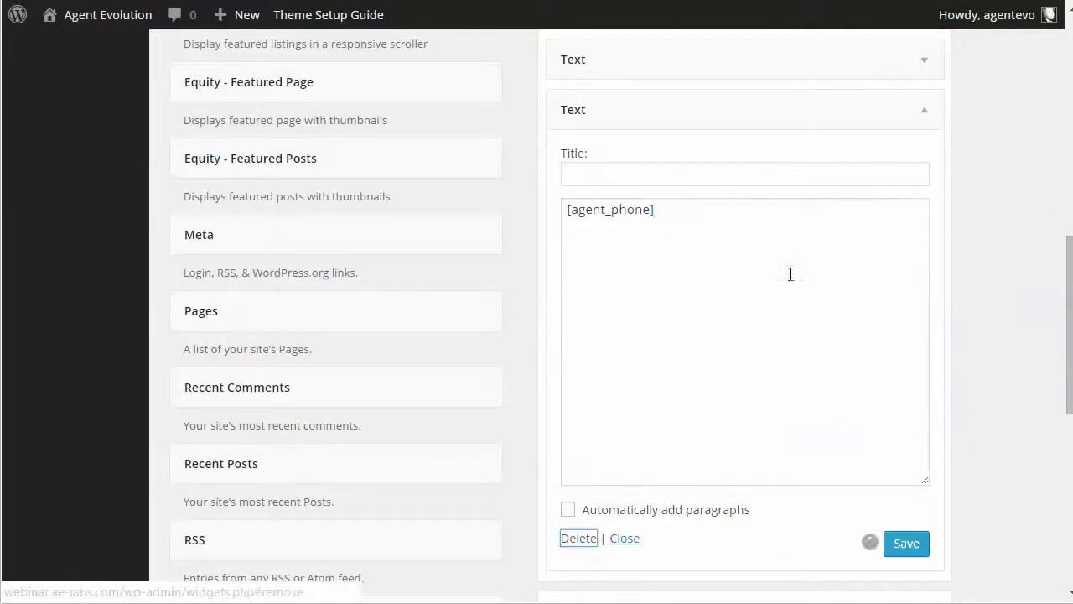
Examine the email and phone shortcodes and the &middot; separator in the remaining Header Right Text widget, and collapse the widget
left_click(926, 63)
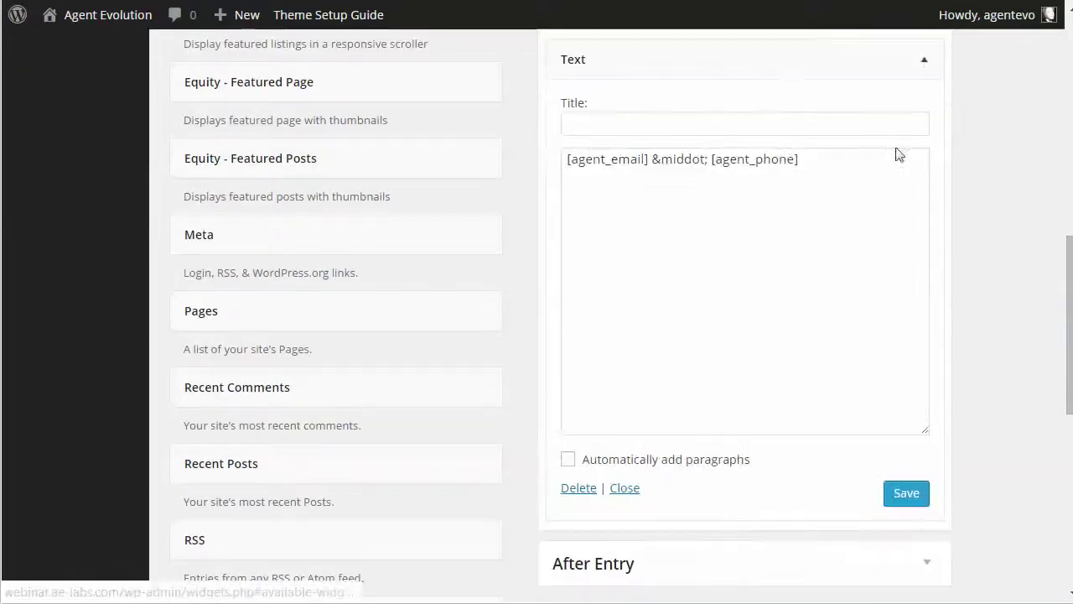
left_click_drag(568, 160, 711, 161)
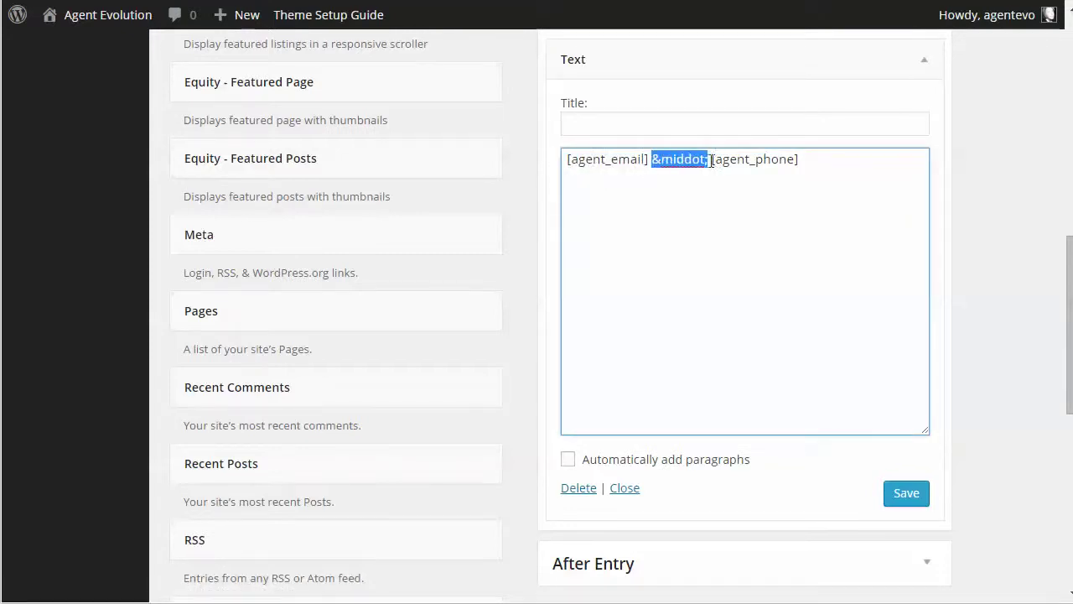
scroll(833, 199, "down", 1)
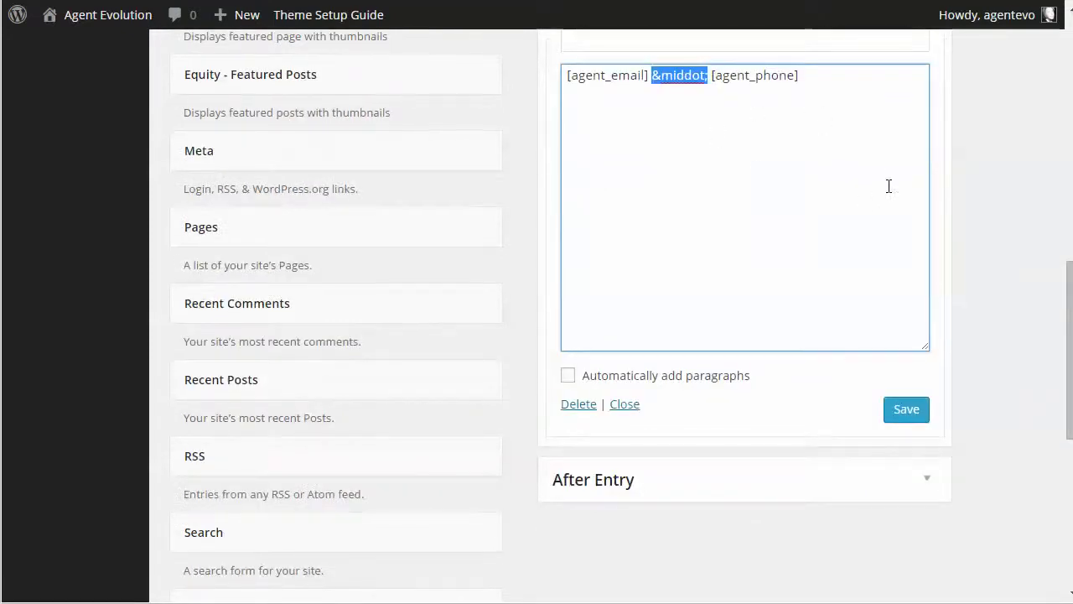
scroll(894, 192, "up", 2)
left_click(846, 251)
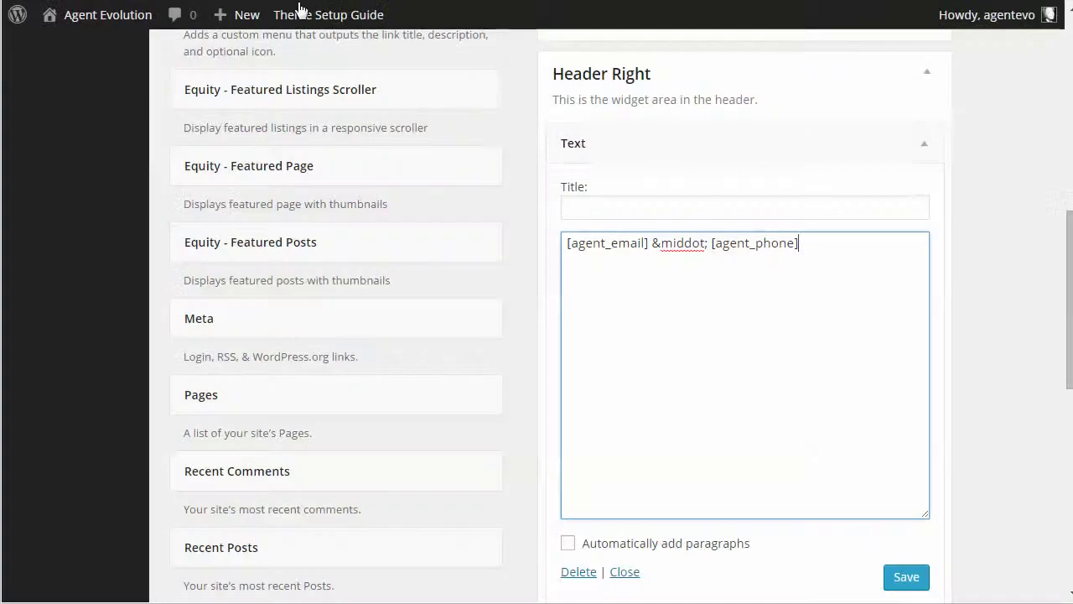
left_click(926, 147)
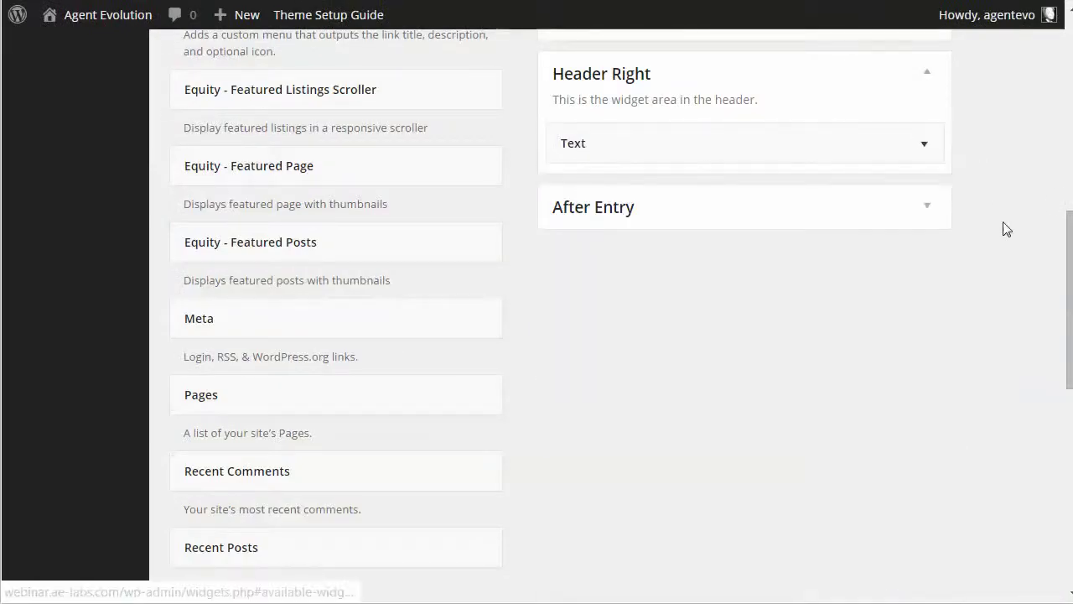
Expand the Footer 1 widget area and open the settings of its WP Listings - Featured Listings widget
scroll(1007, 228, "up", 4)
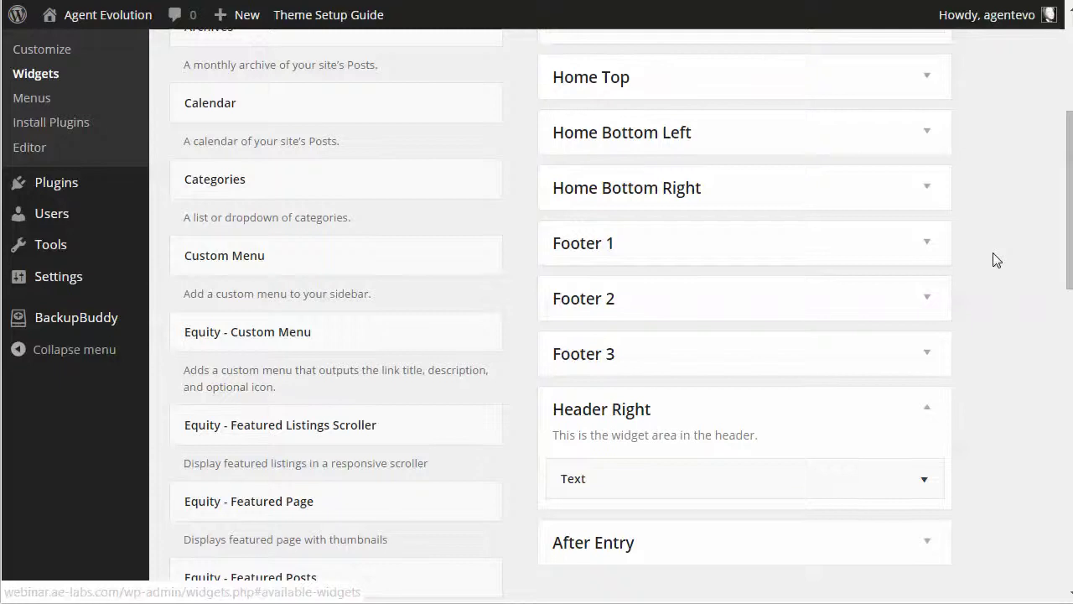
scroll(995, 260, "up", 1)
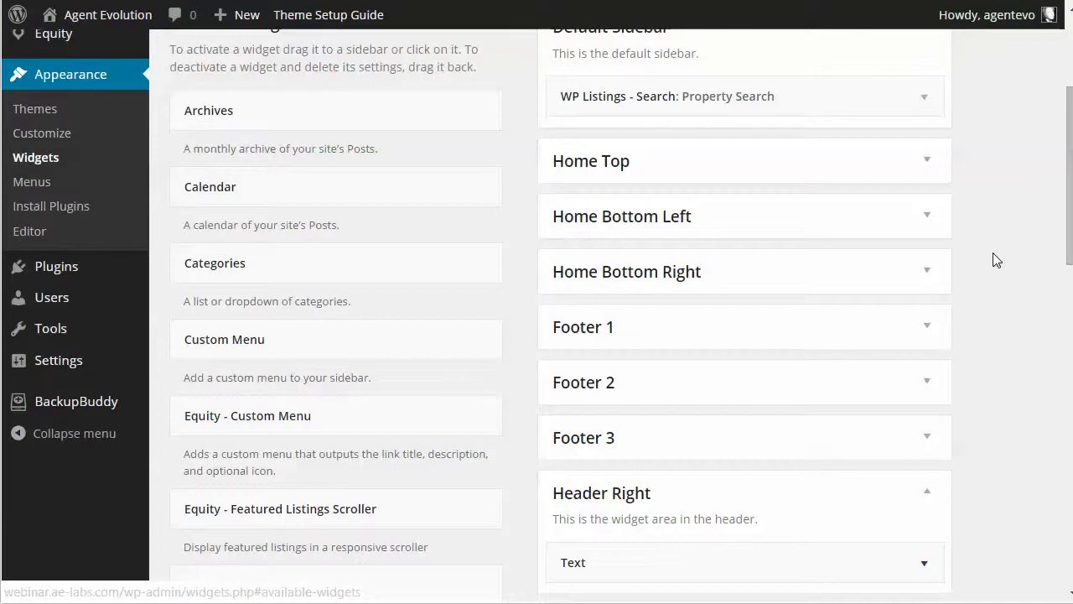
left_click(927, 328)
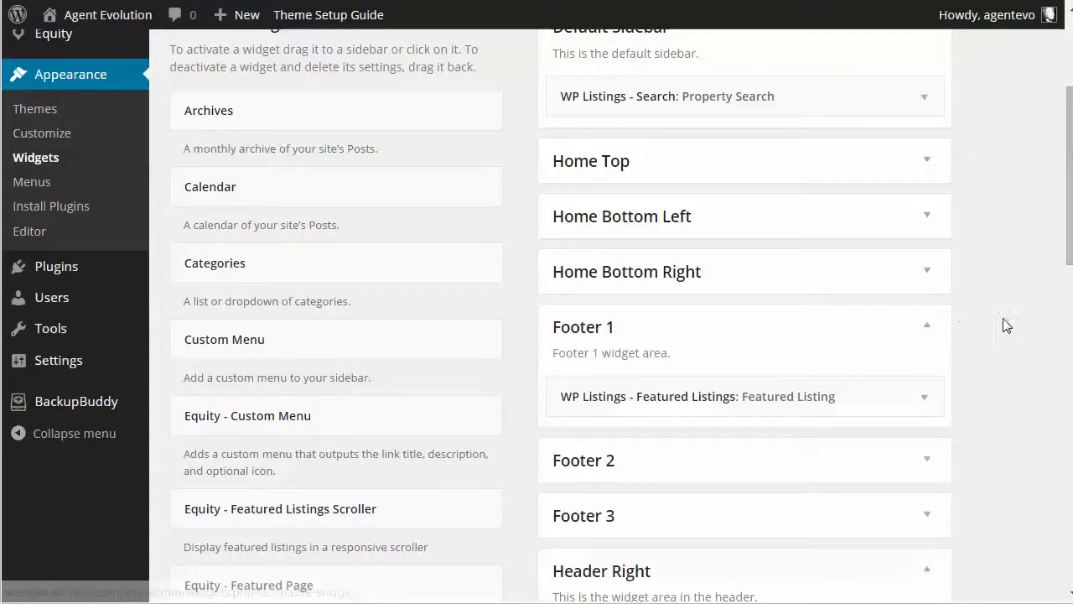
scroll(1027, 375, "down", 2)
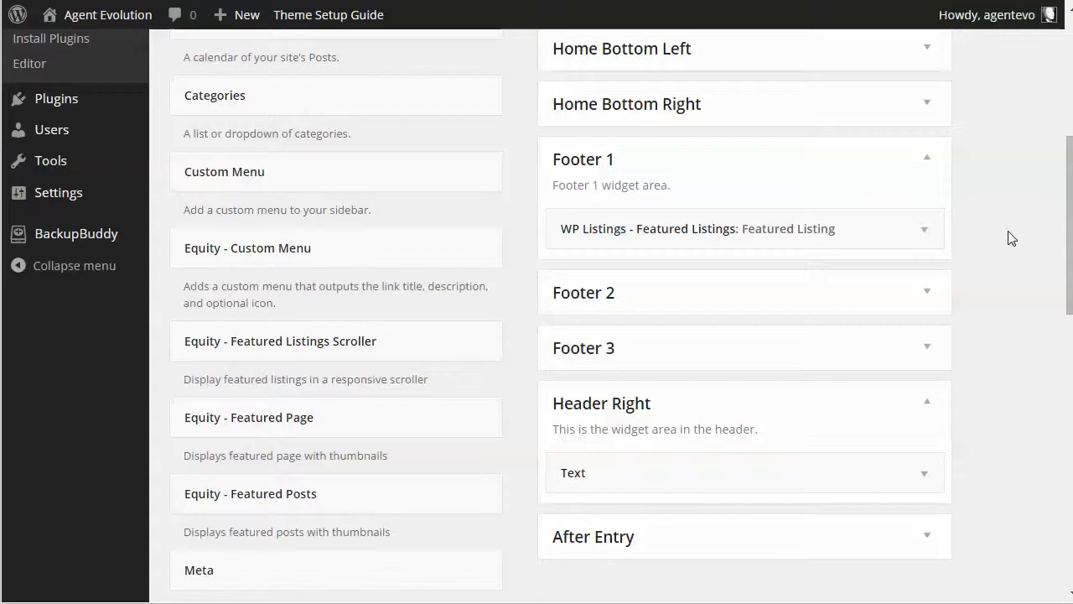
left_click(926, 231)
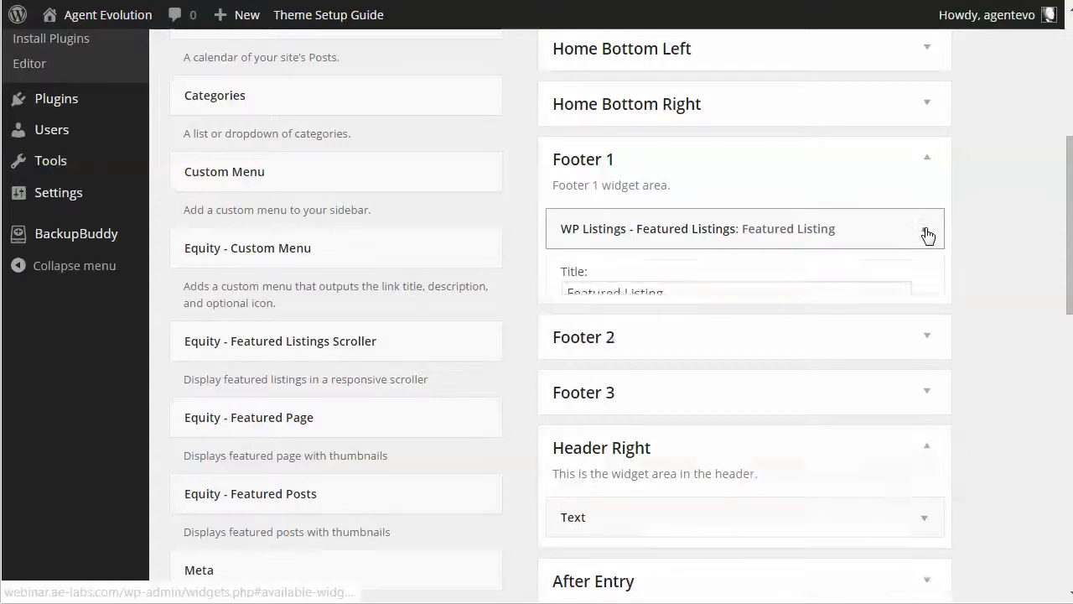
scroll(1002, 313, "down", 10)
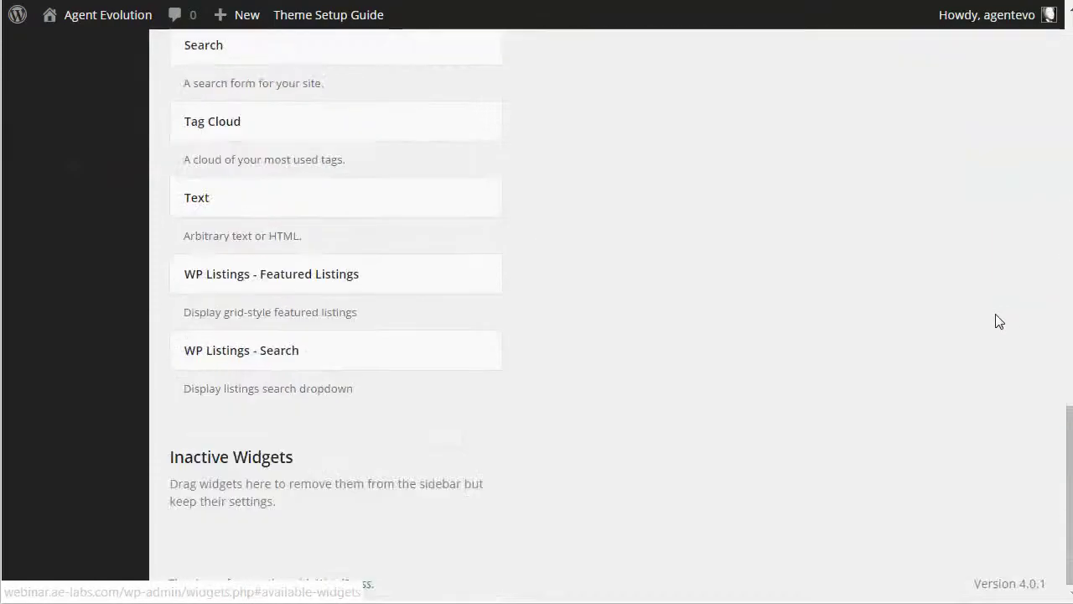
left_click_drag(294, 268, 575, 293)
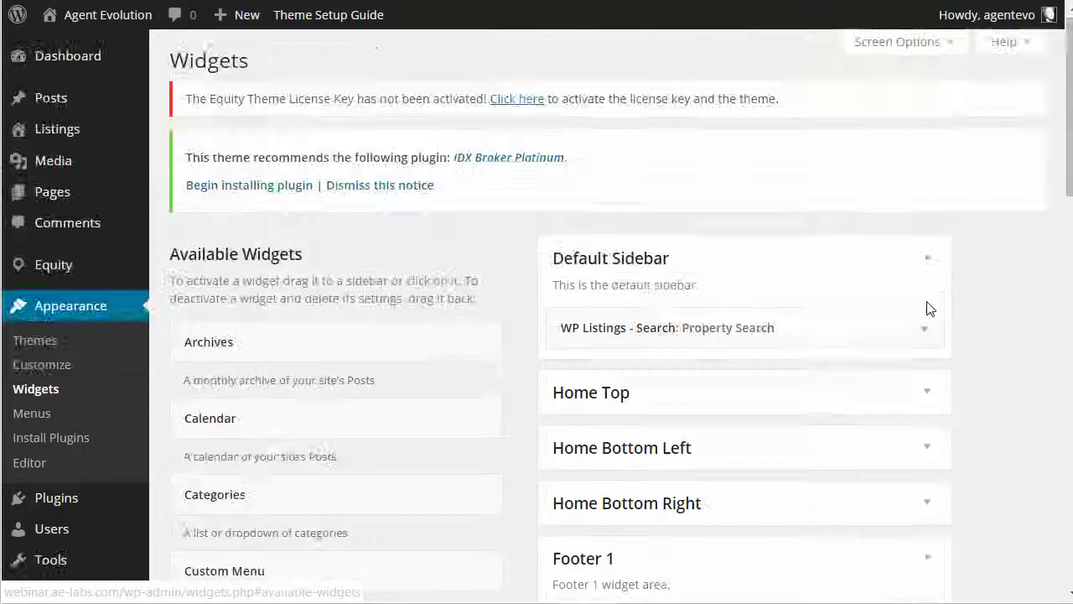
scroll(1017, 320, "down", 4)
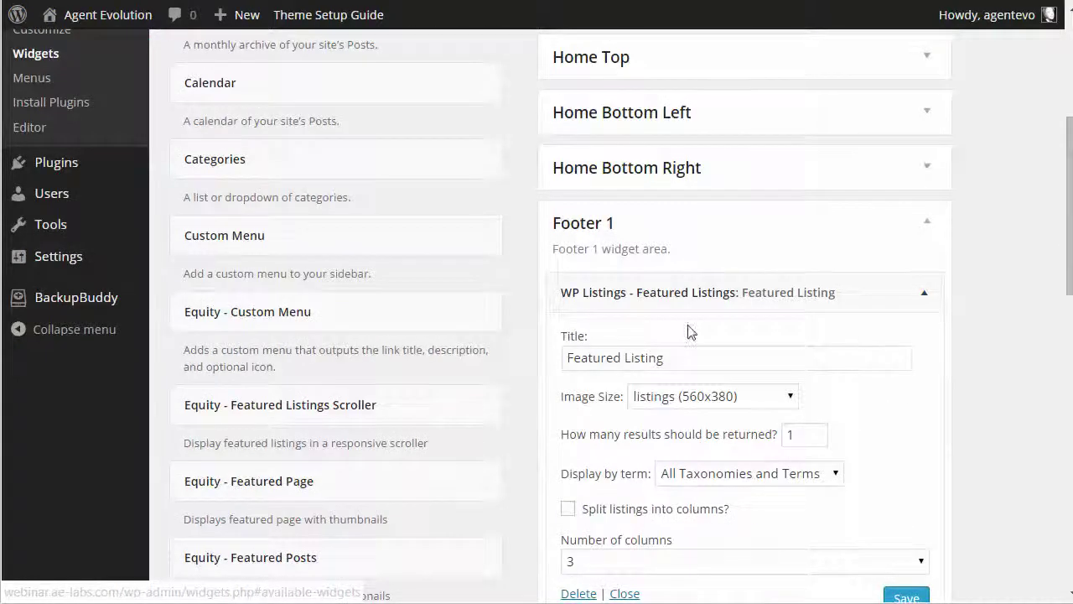
Review the Featured Listings widget's title, image size, number of results and display-by-term options
scroll(893, 337, "down", 3)
left_click(676, 100)
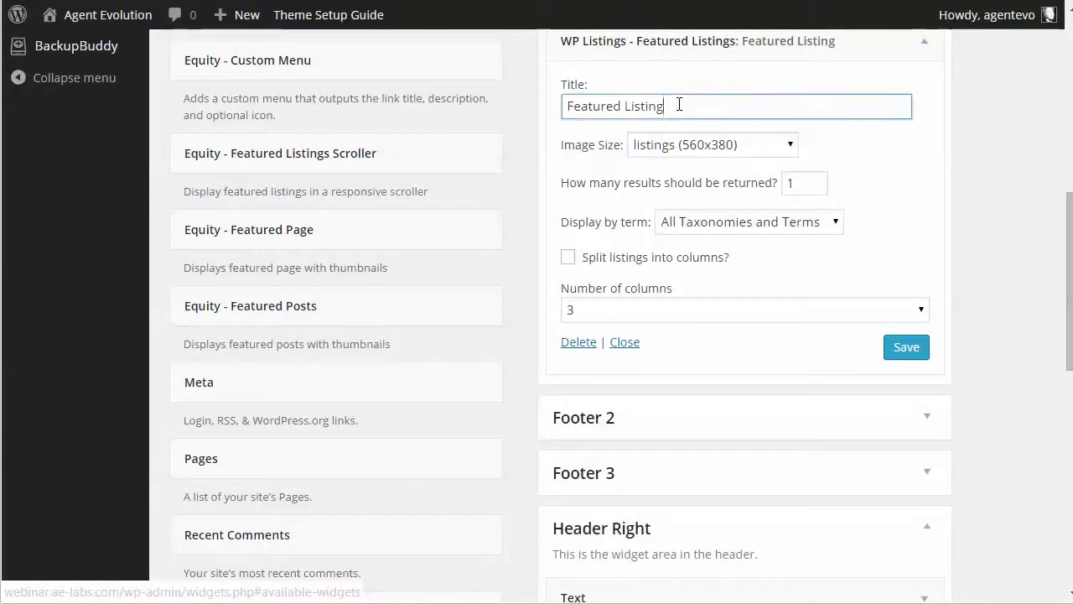
left_click(710, 148)
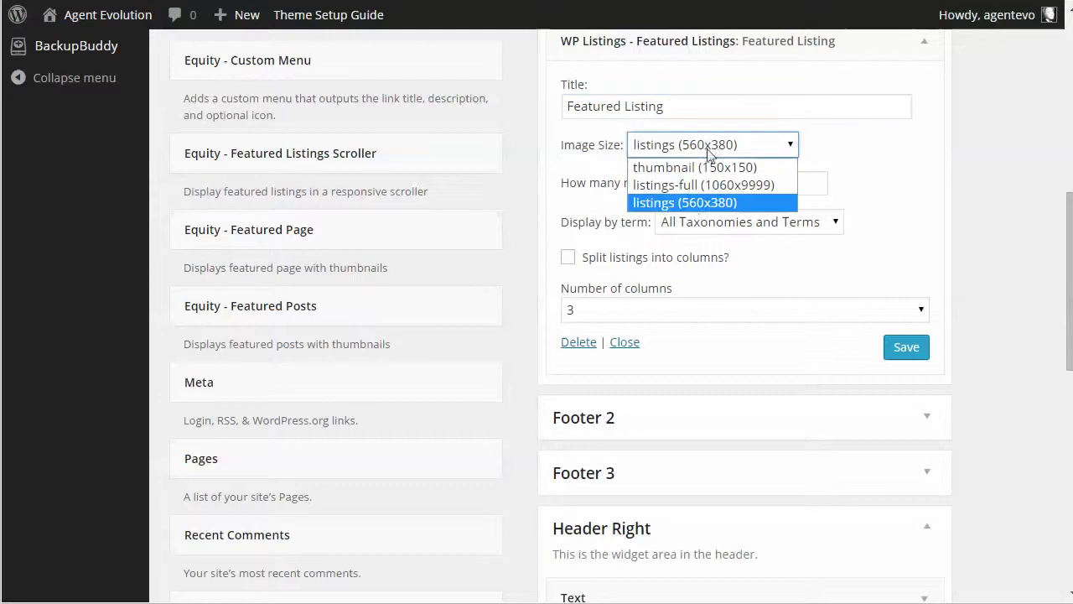
left_click(700, 210)
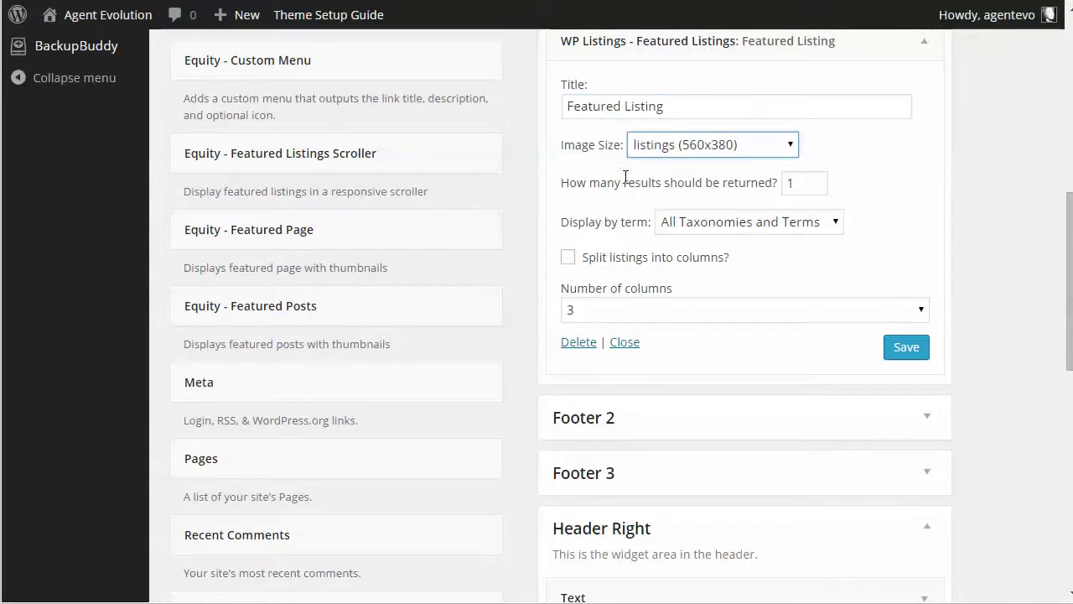
left_click(827, 183)
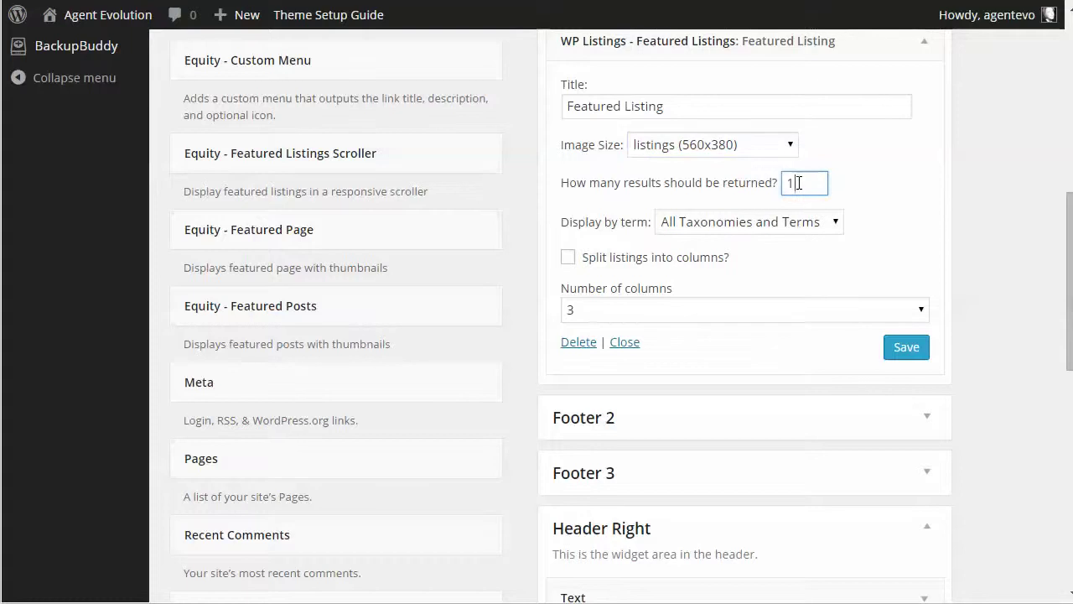
left_click(734, 224)
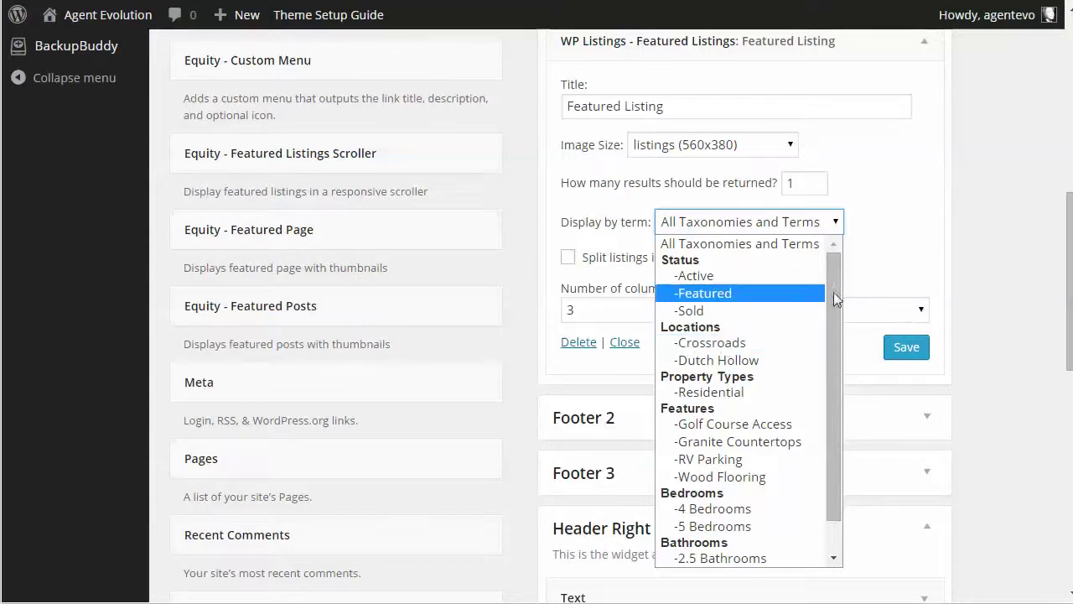
left_click(890, 243)
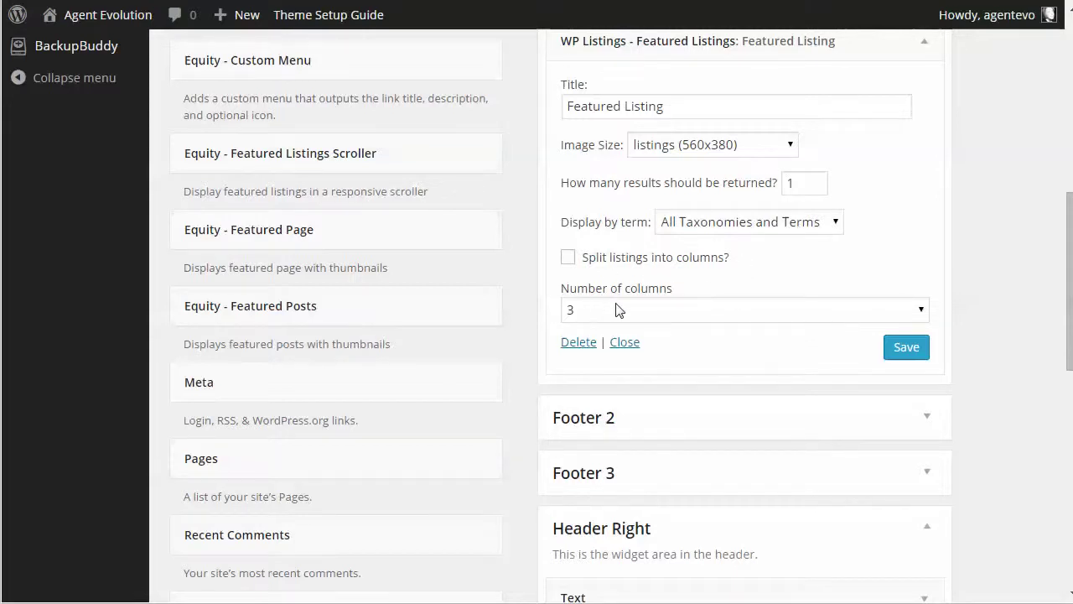
View the site's home page and check which property the Featured Listing widget displays in the footer
left_click(904, 347)
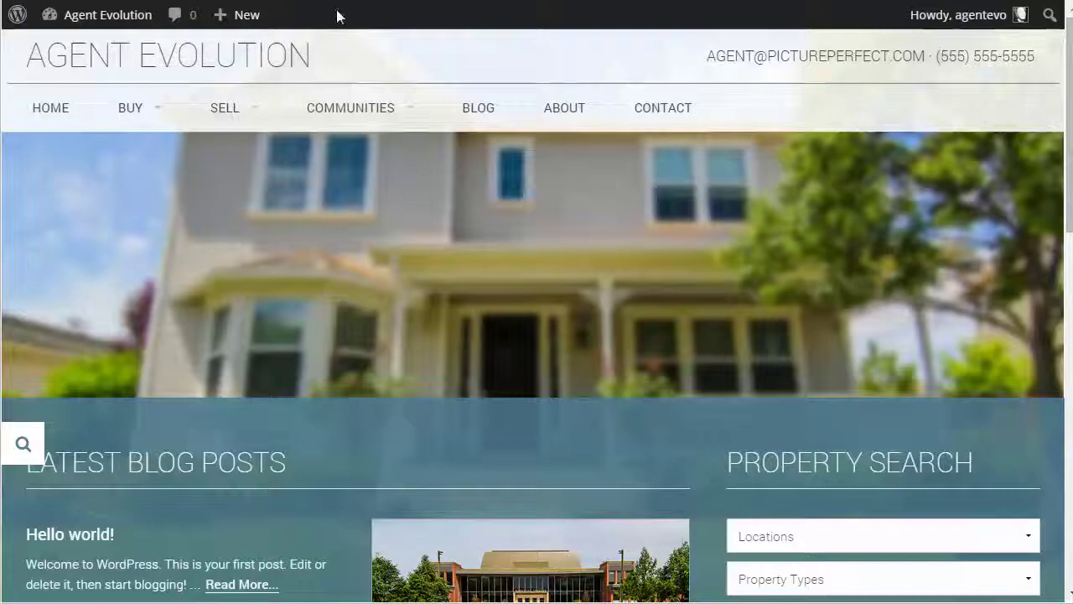
scroll(548, 299, "down", 10)
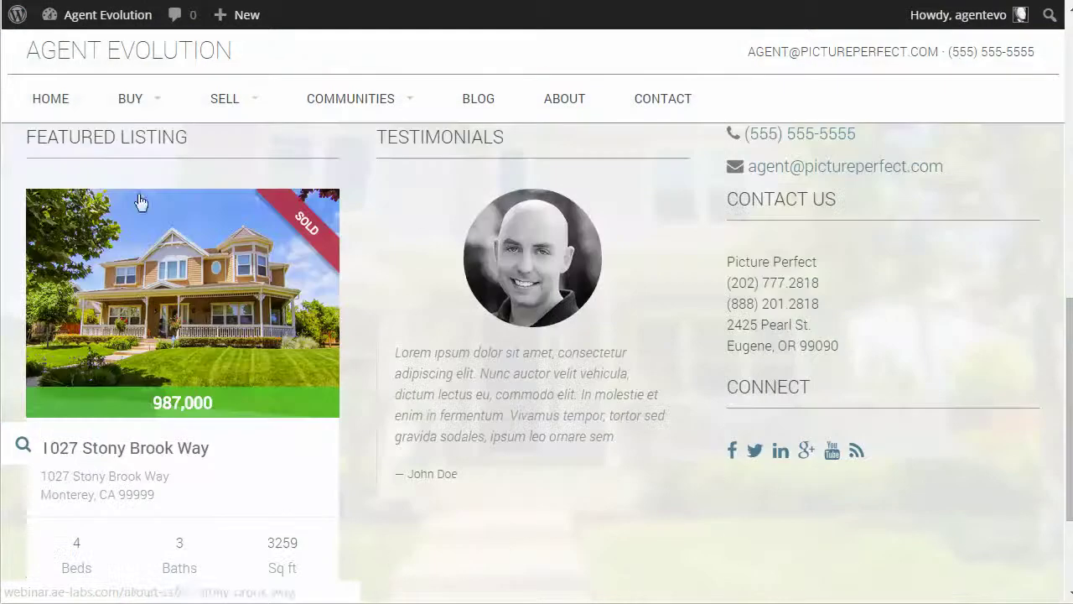
scroll(264, 348, "down", 1)
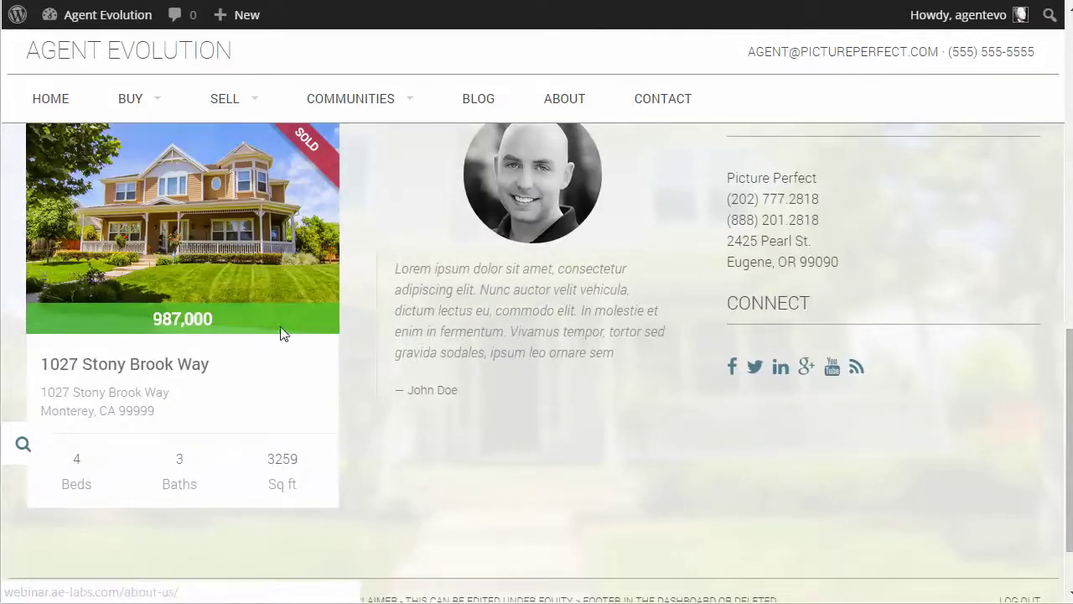
scroll(283, 319, "up", 2)
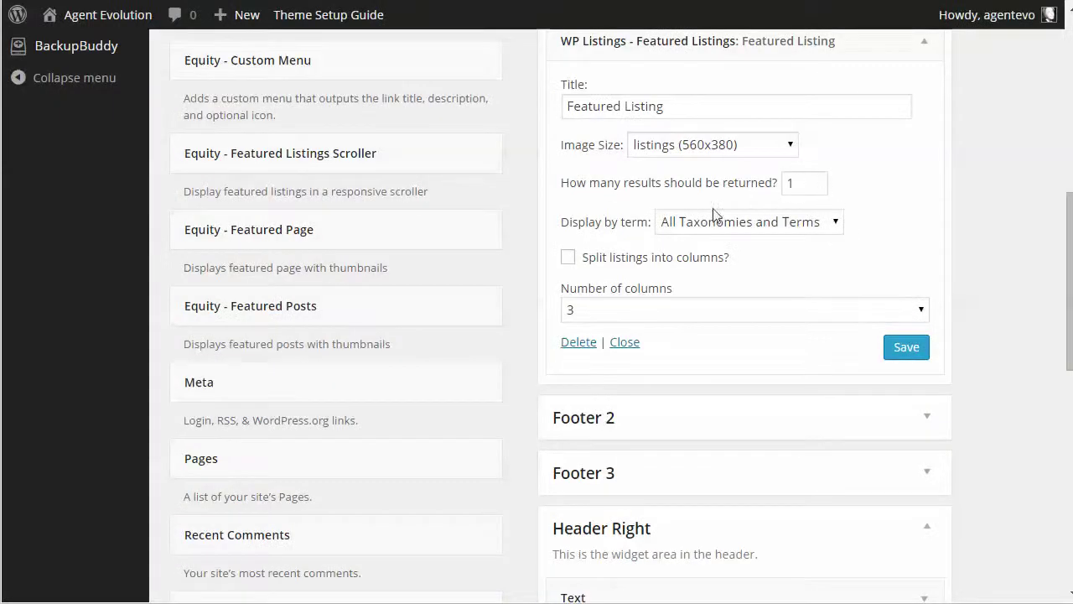
Set the Footer 1 Featured Listings widget to display listings by the Active status term, and save it
left_click(715, 220)
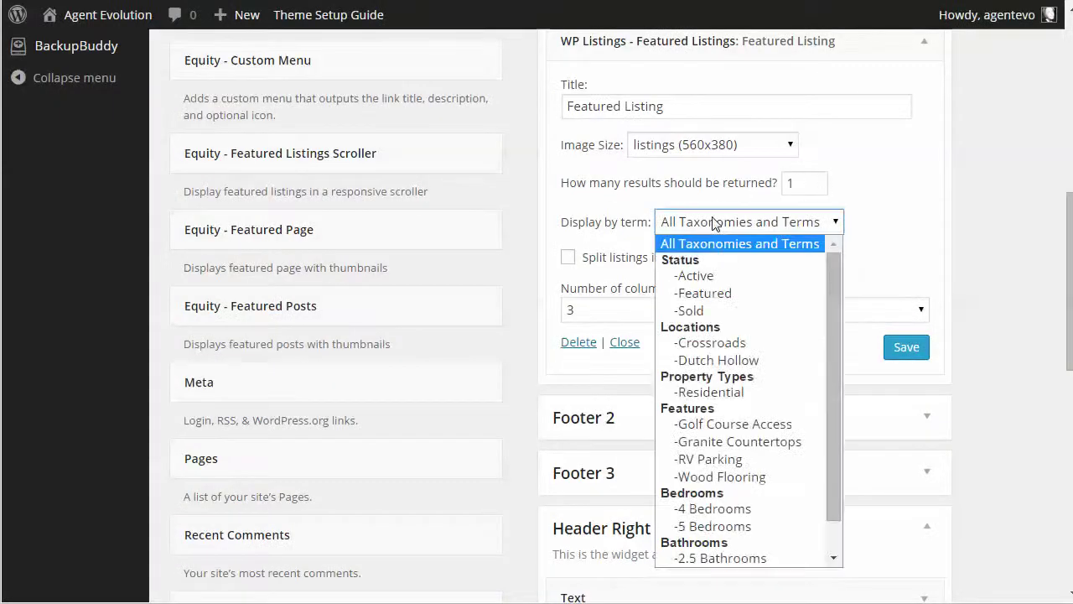
left_click(705, 276)
left_click(904, 356)
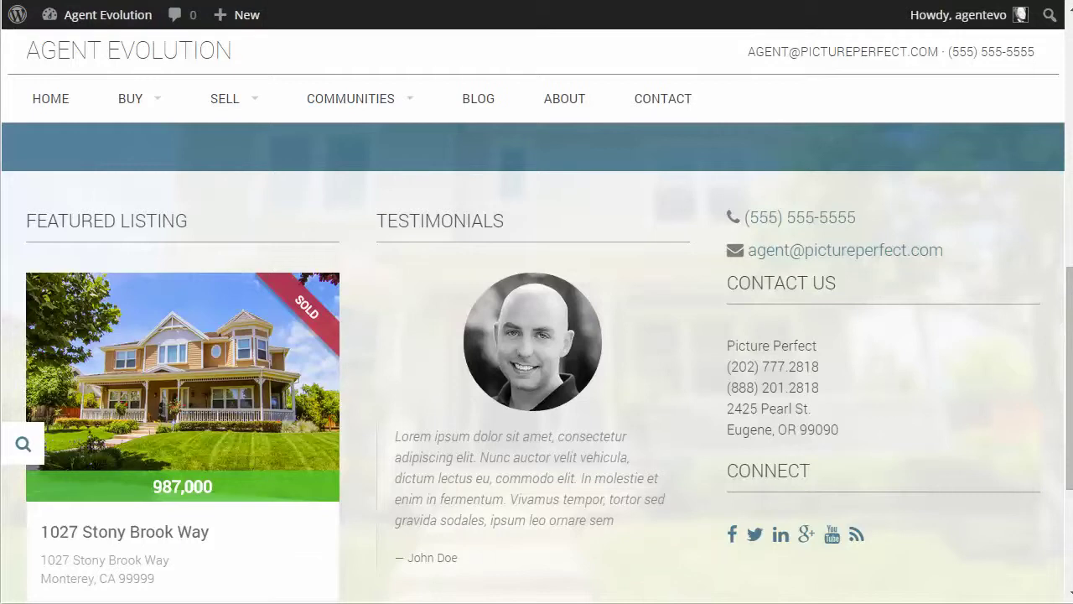
Reload the site's home page and check the updated property under Featured Listing in the footer
key("F5")
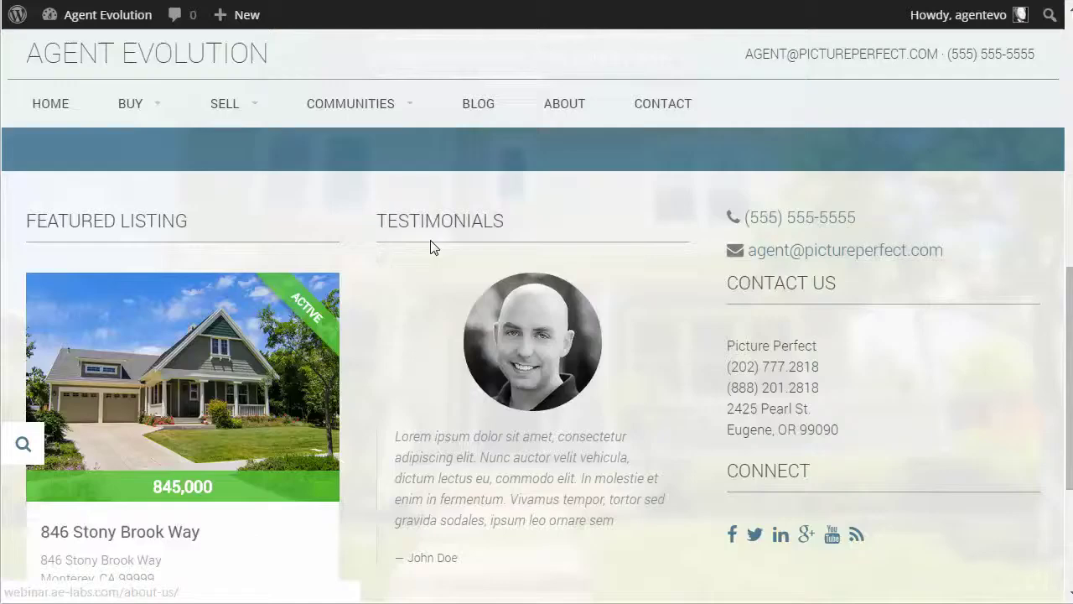
scroll(311, 367, "down", 2)
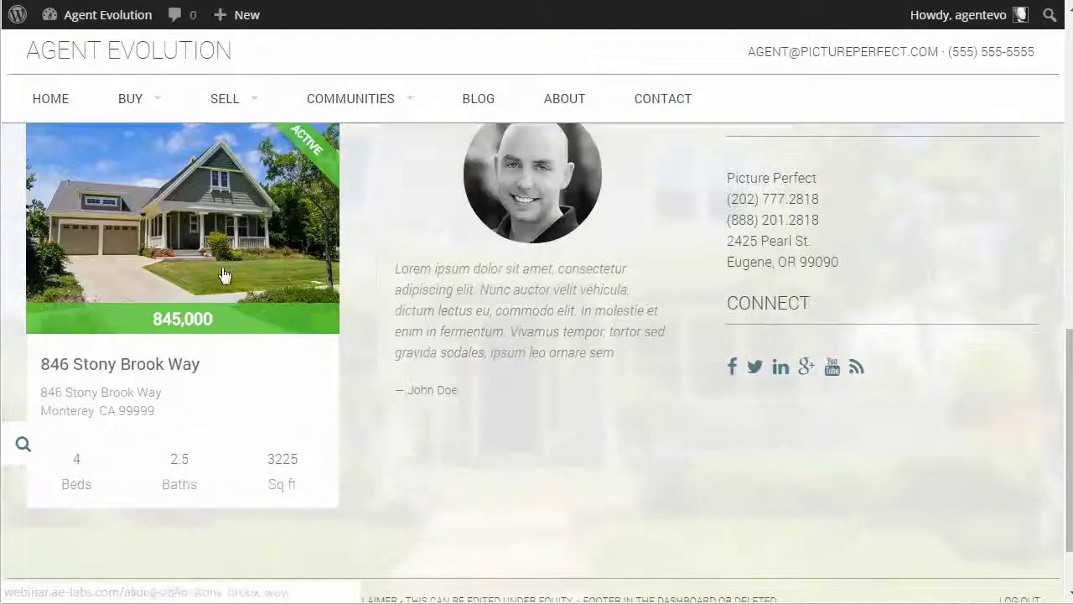
scroll(252, 311, "up", 4)
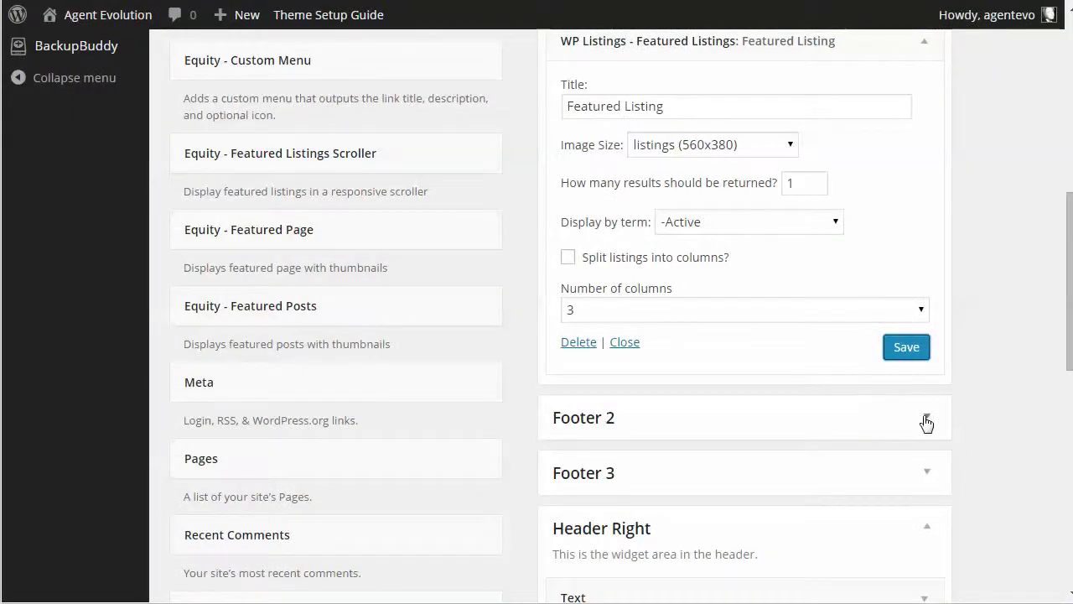
Expand the Footer 2 widget area and examine the title and testimonial shortcode in its Testimonials Text widget
left_click(926, 419)
scroll(945, 415, "down", 3)
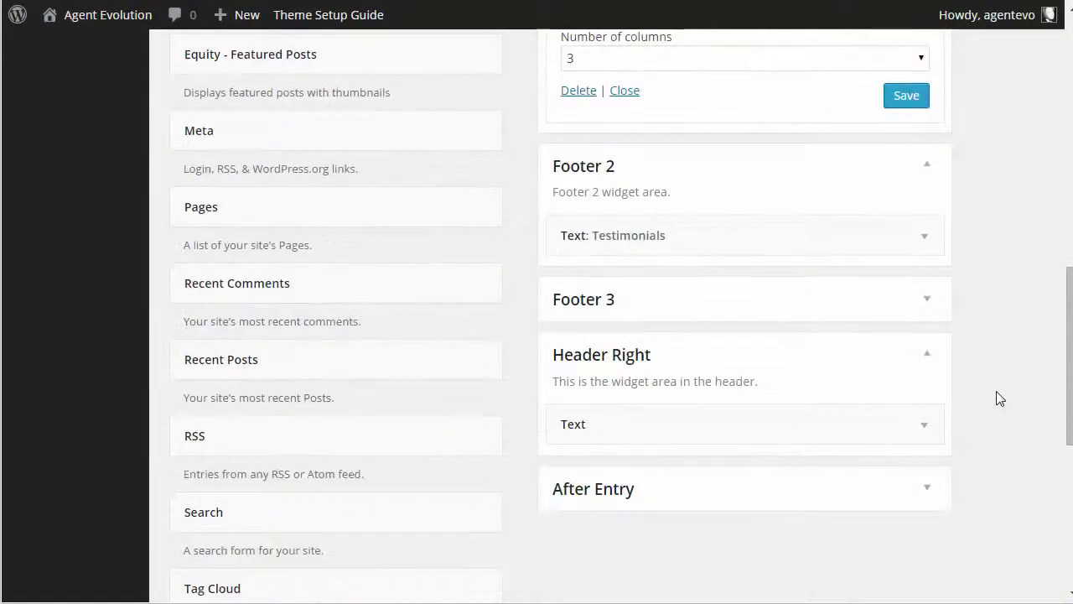
scroll(998, 399, "down", 1)
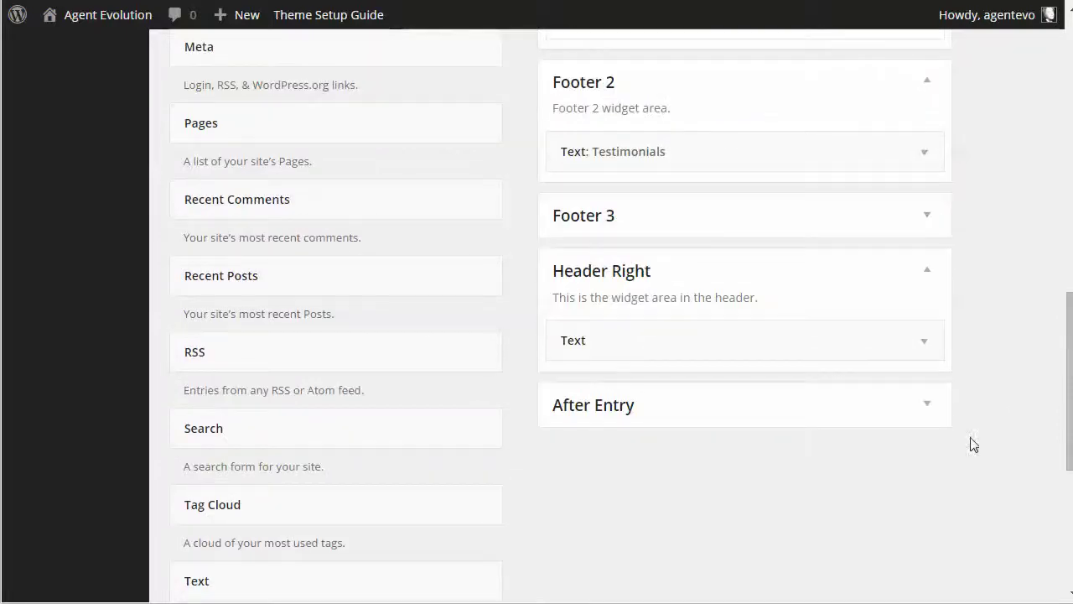
left_click_drag(303, 579, 293, 157)
left_click(925, 157)
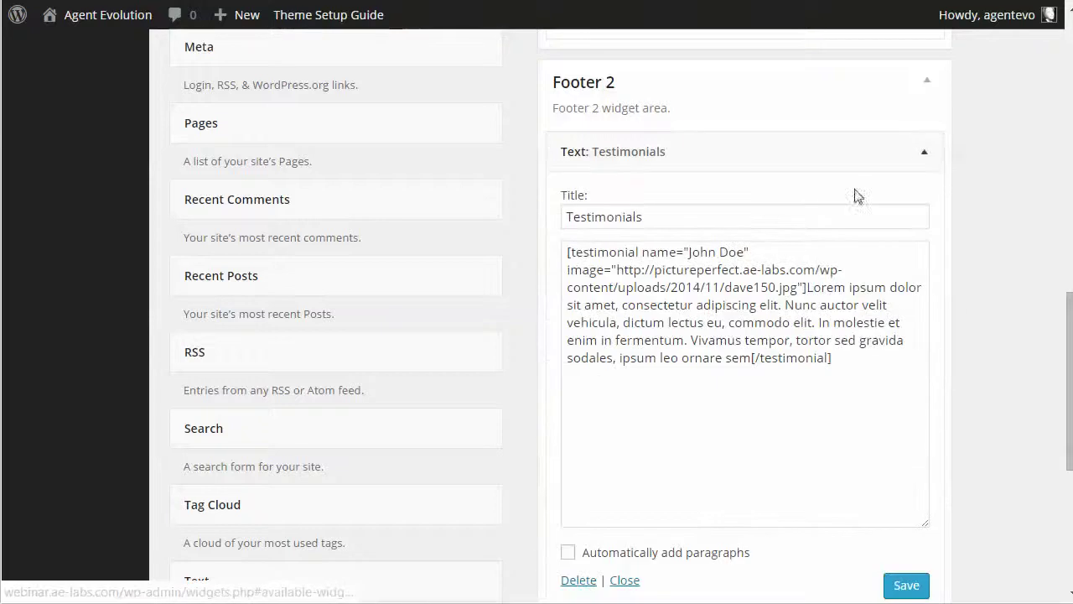
left_click_drag(665, 216, 532, 215)
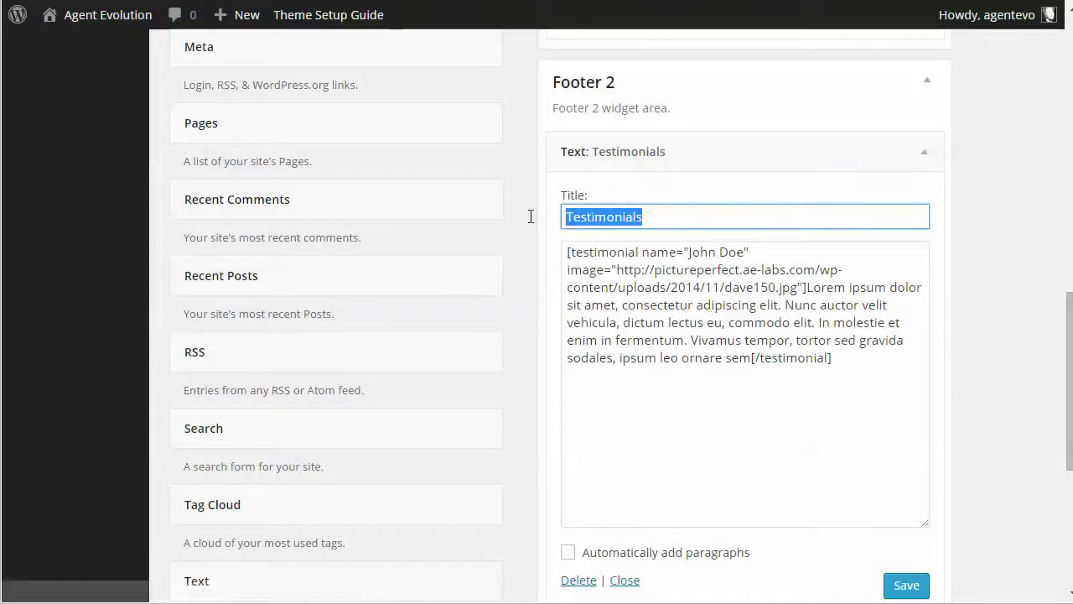
left_click(730, 286)
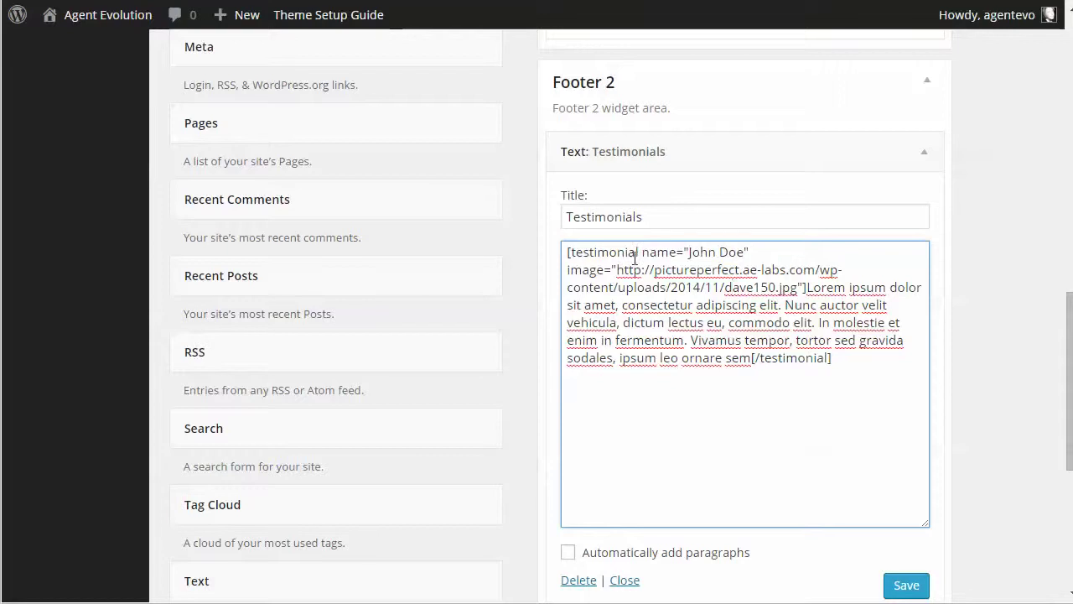
Compare the testimonial shortcode's opening tag, quote text and closing tag with the testimonial in the site's footer, then collapse the Testimonials widget
left_click_drag(567, 253, 840, 365)
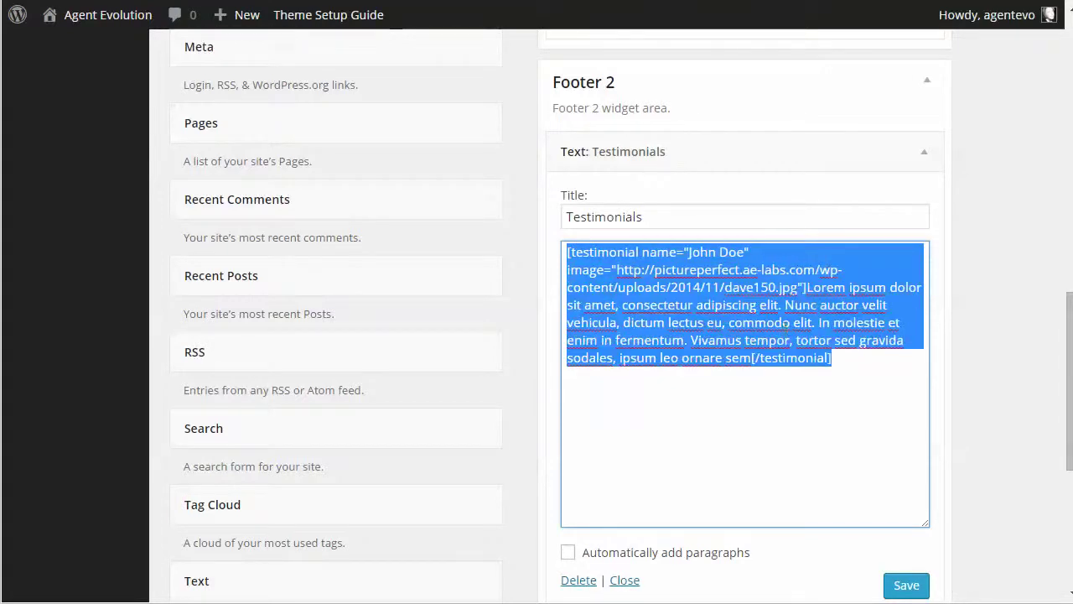
left_click(652, 252)
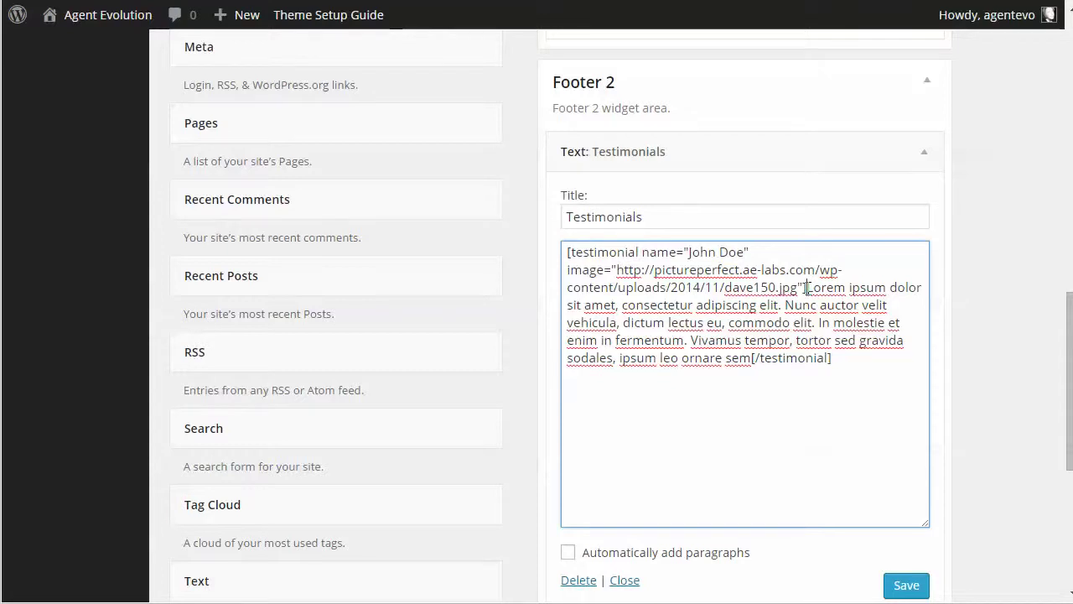
left_click_drag(806, 287, 756, 357)
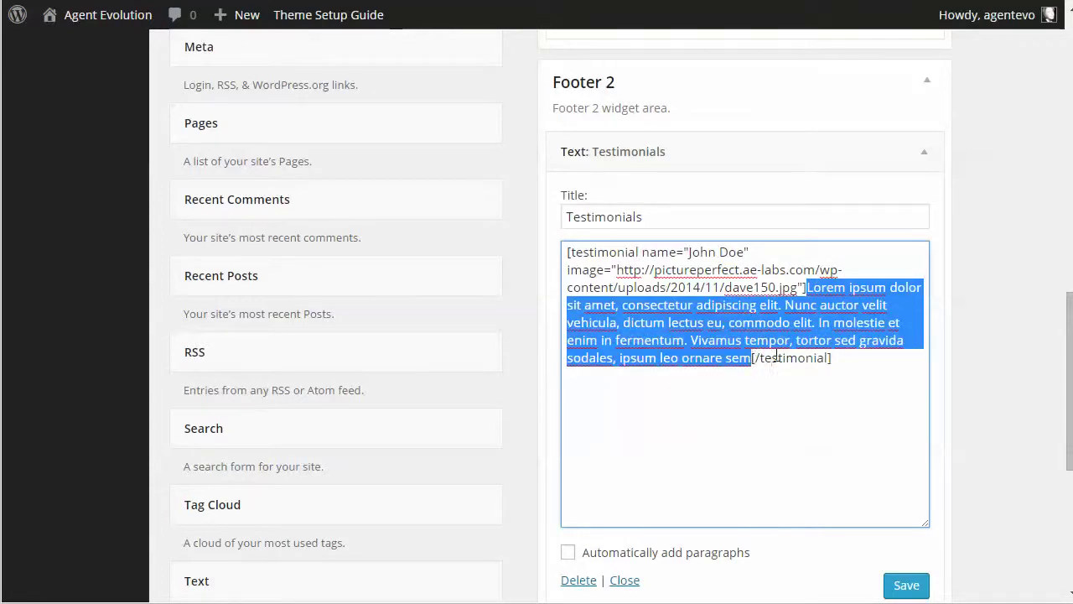
left_click(776, 357)
left_click_drag(768, 360, 824, 360)
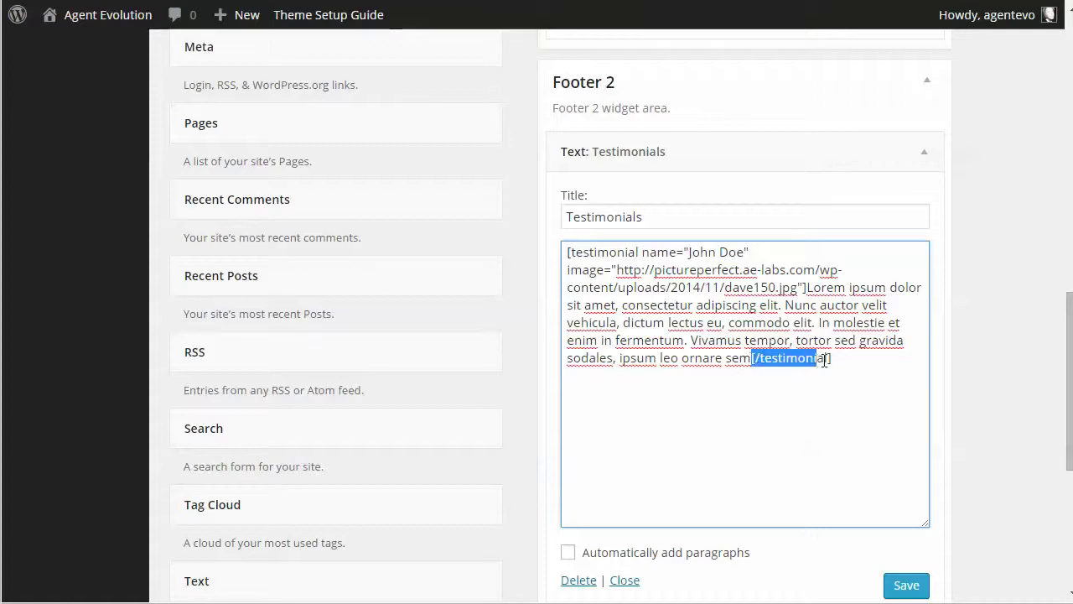
left_click(865, 361)
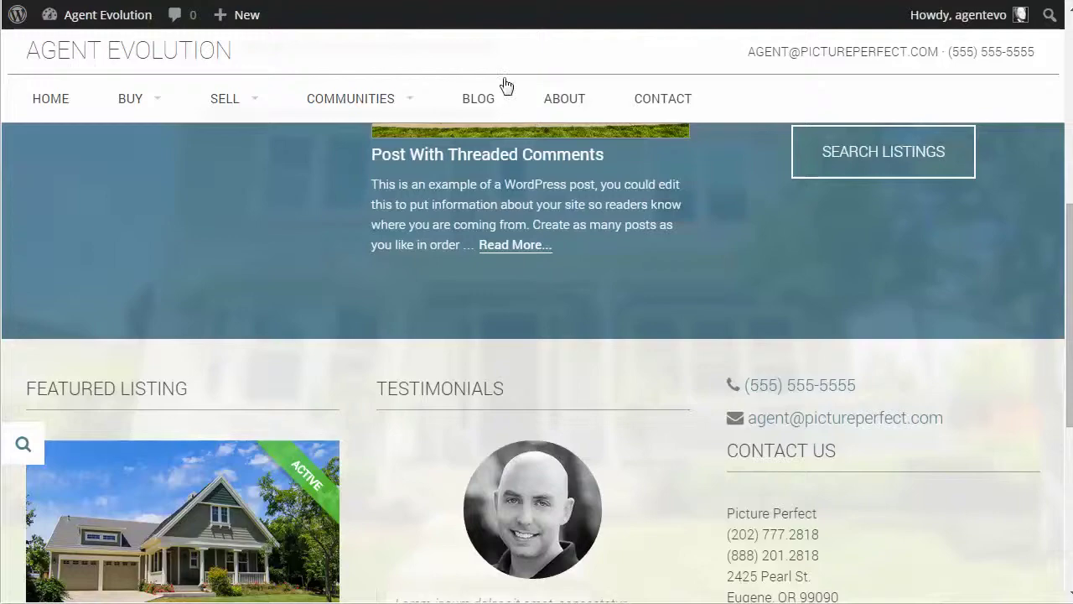
scroll(747, 312, "down", 3)
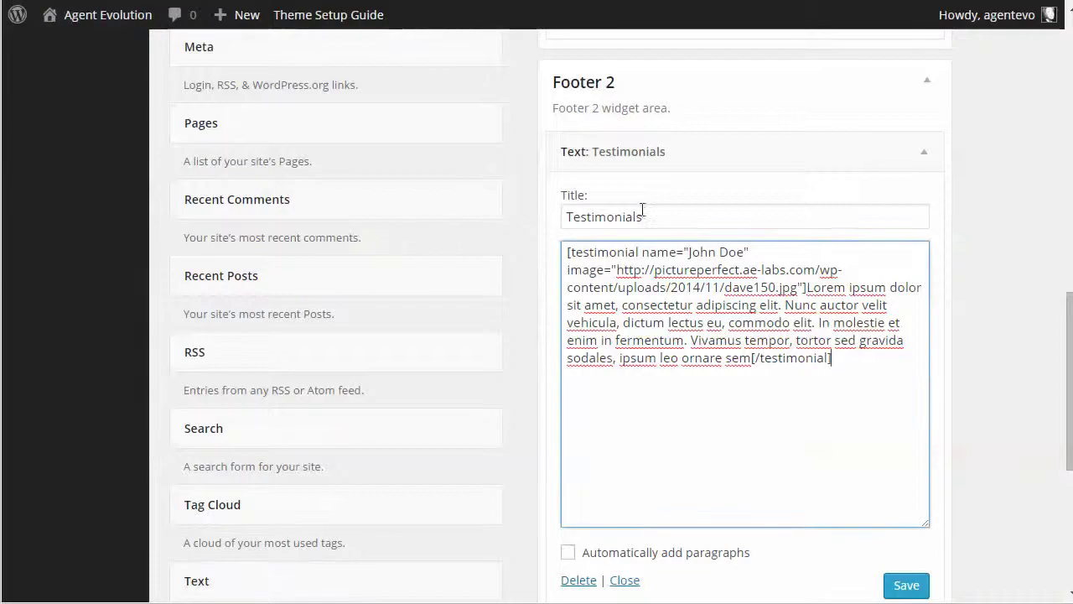
left_click(928, 152)
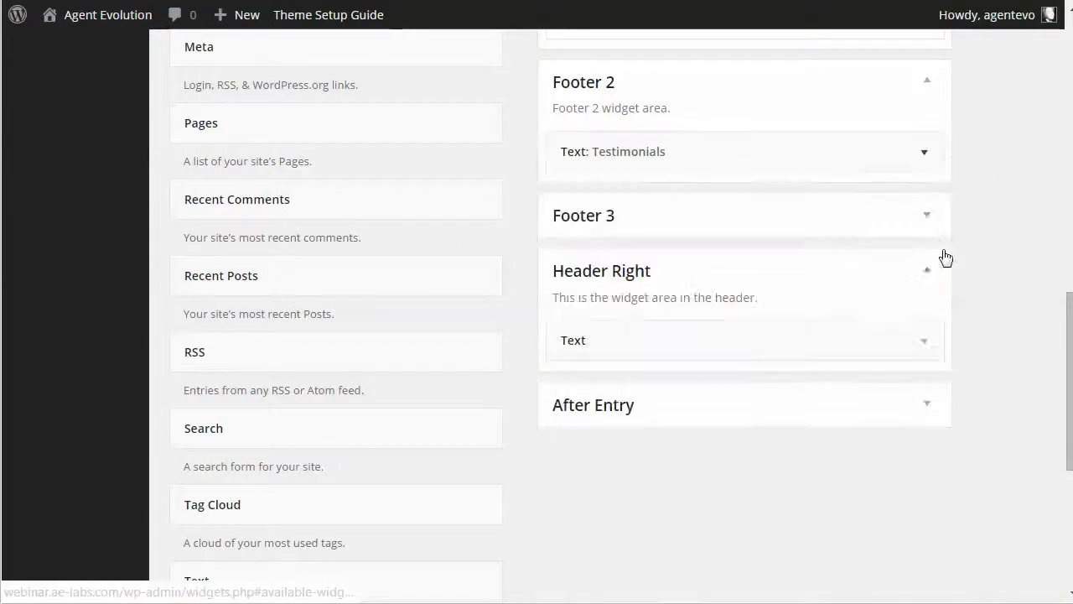
Expand Footer 3 and compare the agent_phone and agent_email shortcodes in its untitled Text widget with the site's footer, then collapse the widget
left_click(927, 216)
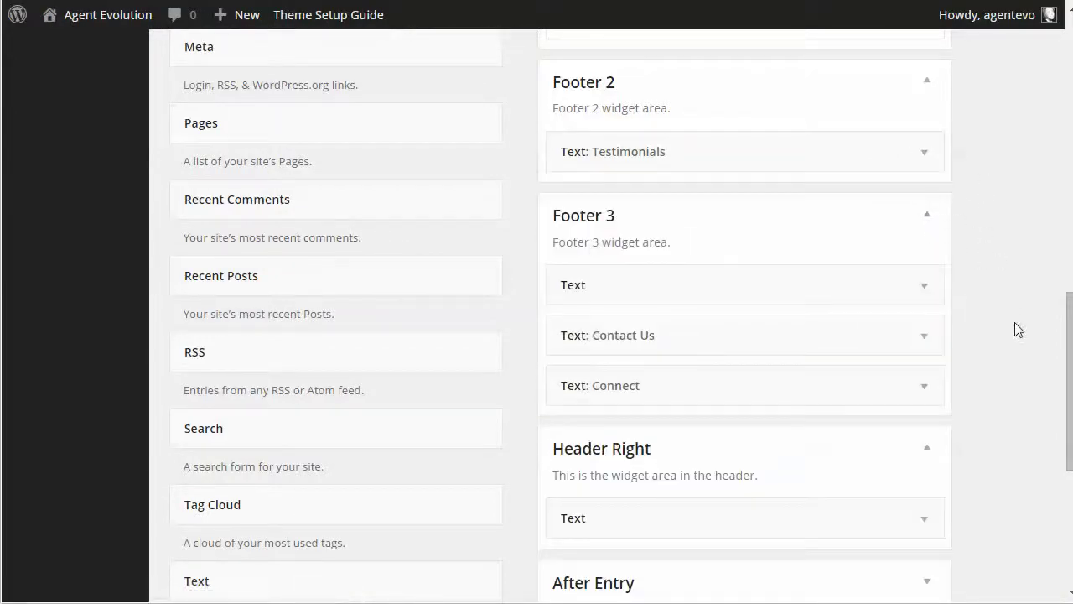
scroll(1014, 329, "down", 1)
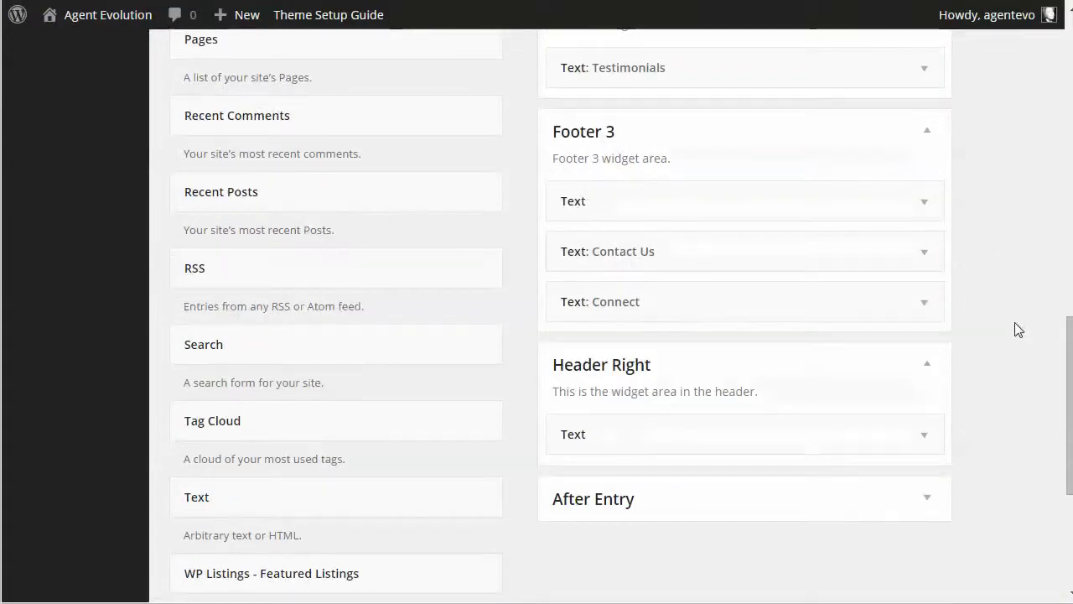
left_click(926, 205)
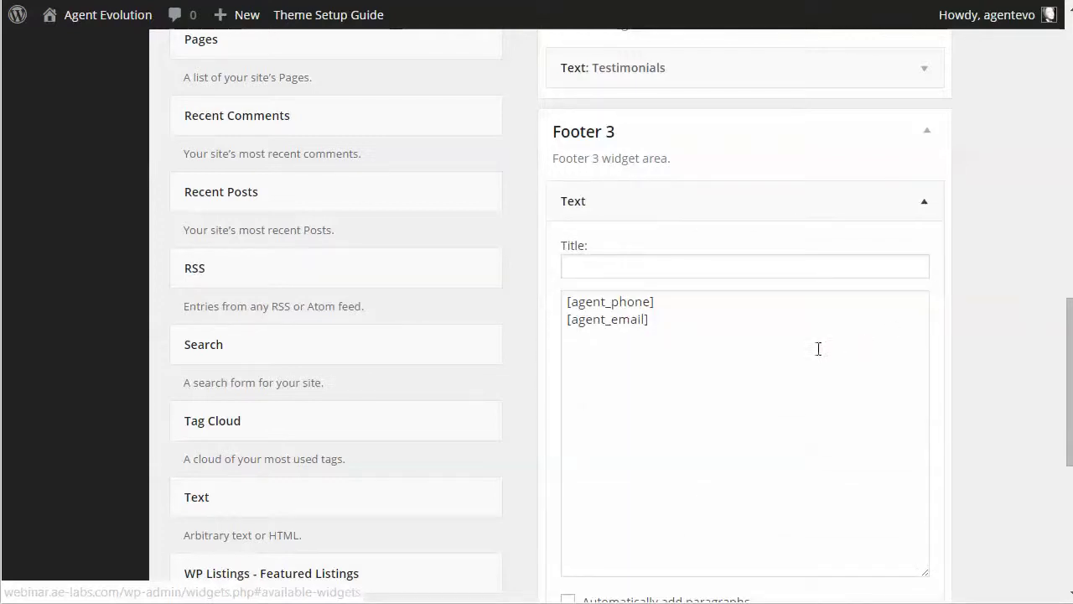
left_click_drag(690, 302, 562, 302)
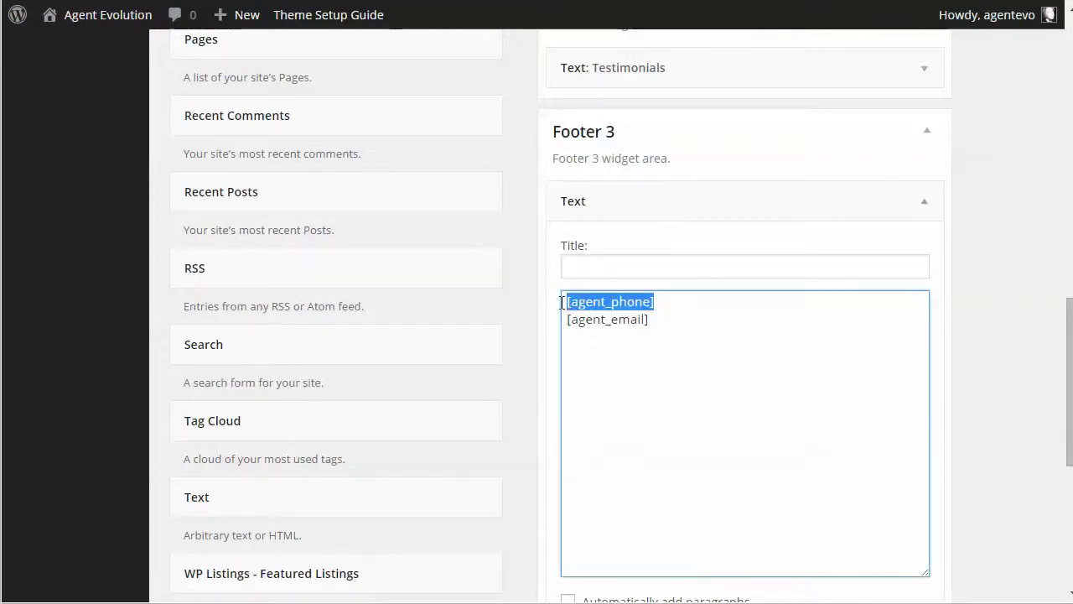
left_click_drag(664, 319, 565, 319)
scroll(568, 311, "down", 1)
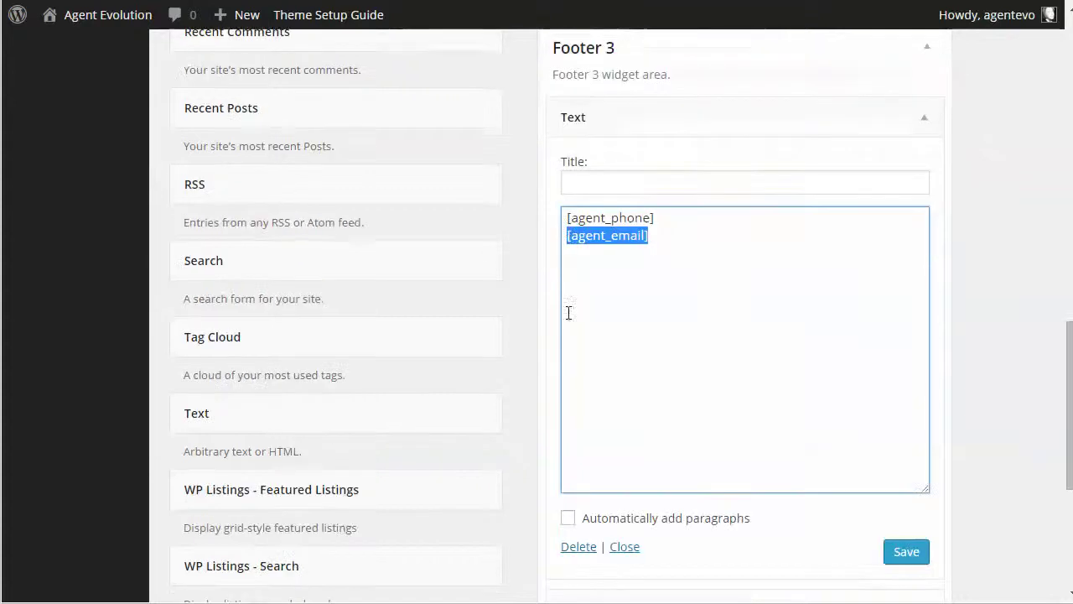
left_click(702, 235)
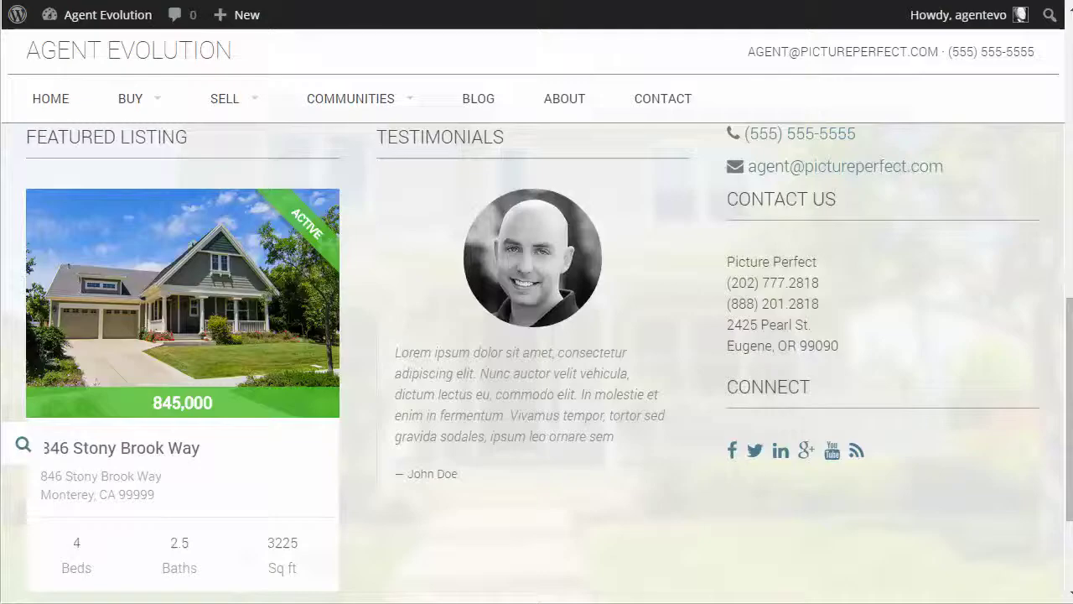
scroll(897, 223, "up", 1)
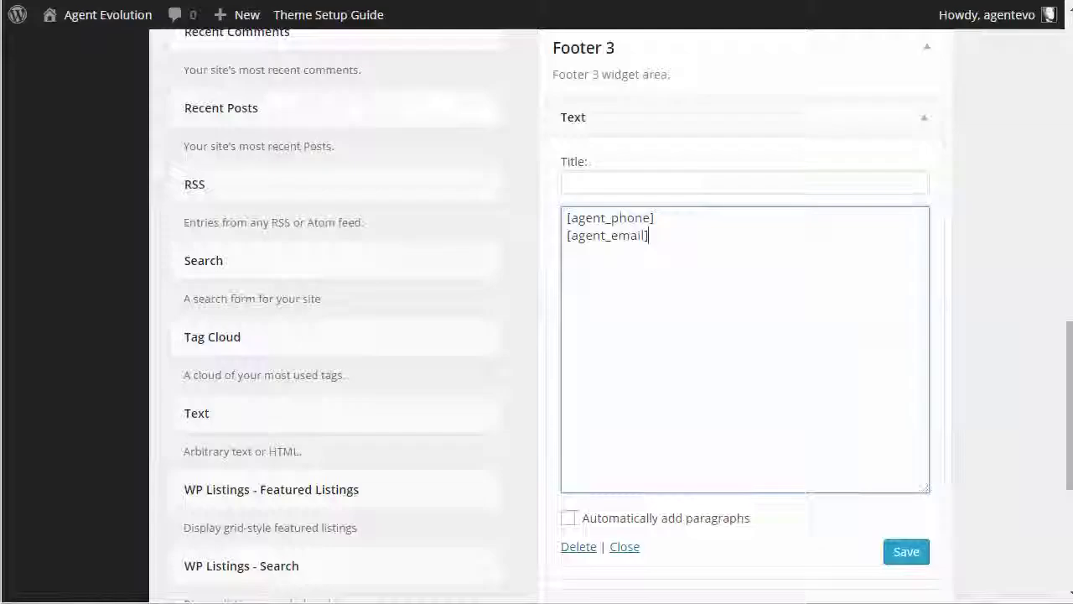
left_click(928, 119)
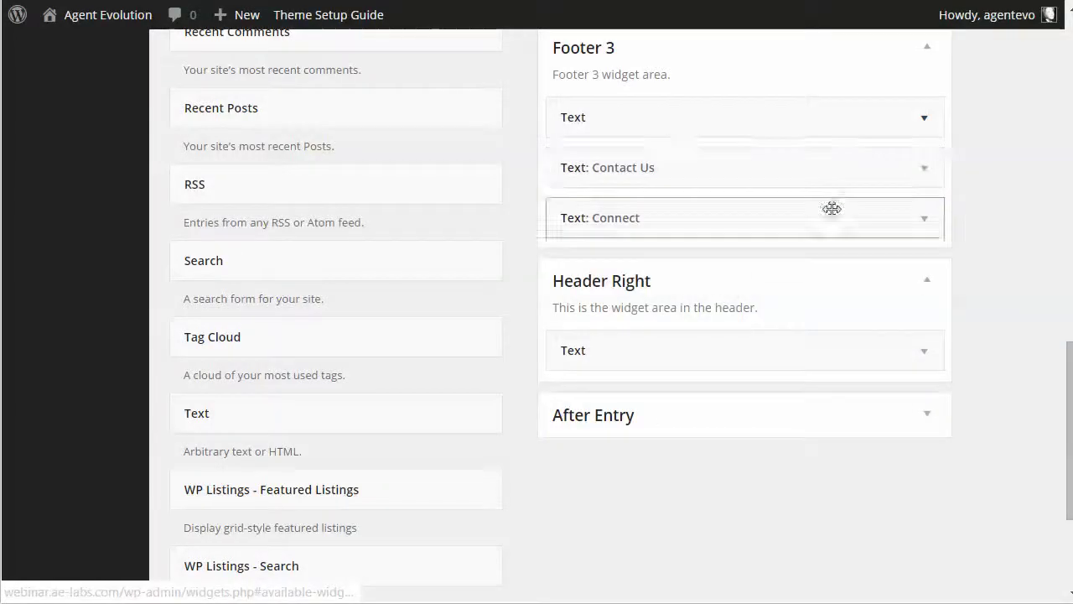
Expand the Contact Us Text widget in Footer 3 and compare its company contact details with those in the site's footer
left_click(925, 171)
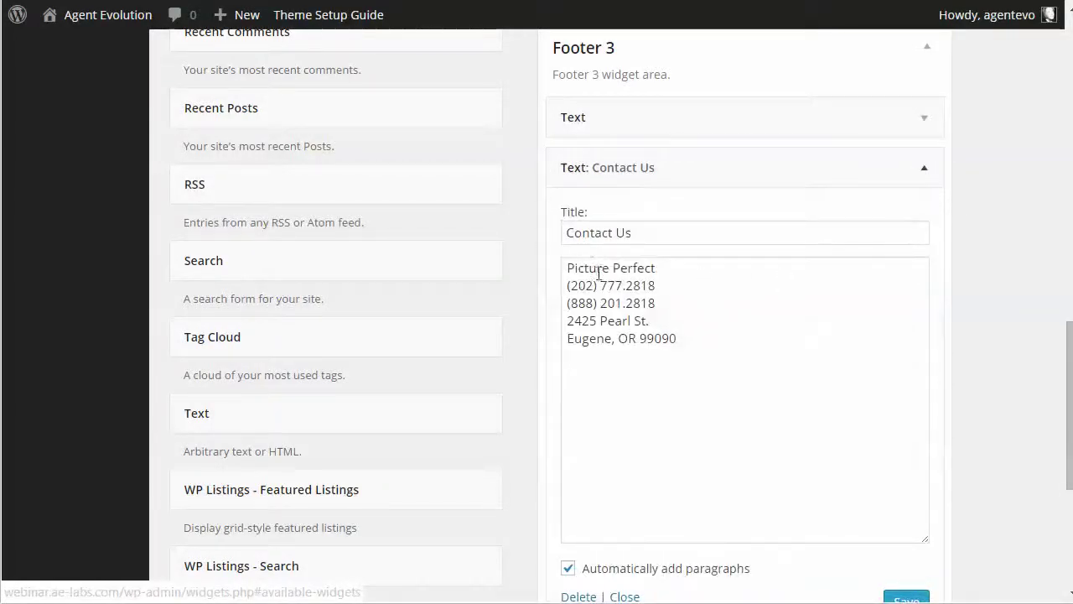
left_click_drag(567, 267, 723, 336)
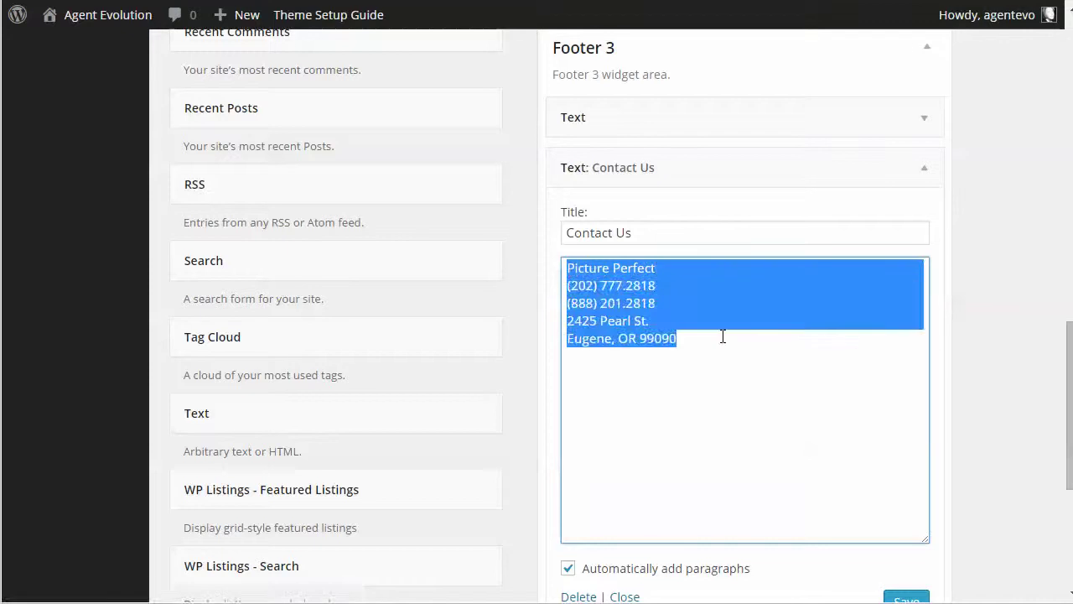
left_click(711, 322)
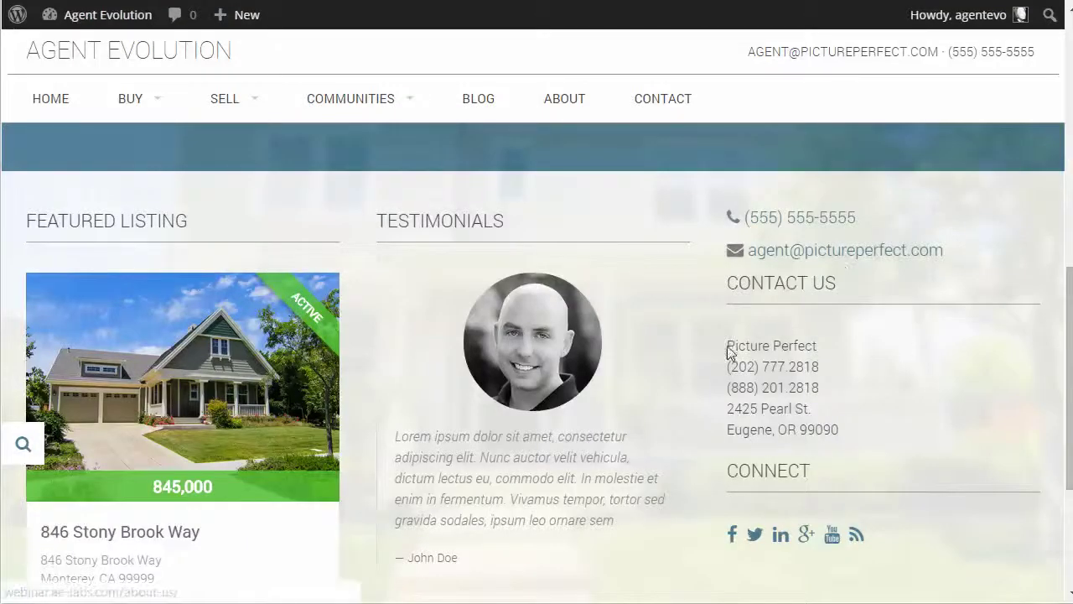
left_click_drag(727, 347, 858, 436)
left_click(868, 455)
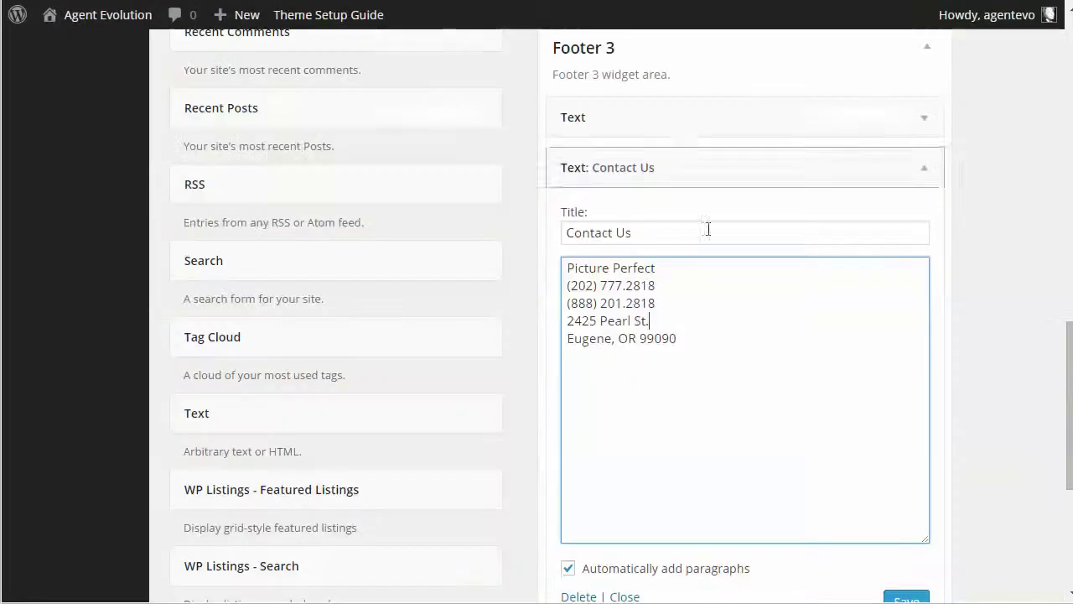
Expand the Connect Text widget in Footer 3 and examine its social_icons shortcode, its newtab="true" attribute and the matching footer icons on the site
scroll(1001, 407, "down", 4)
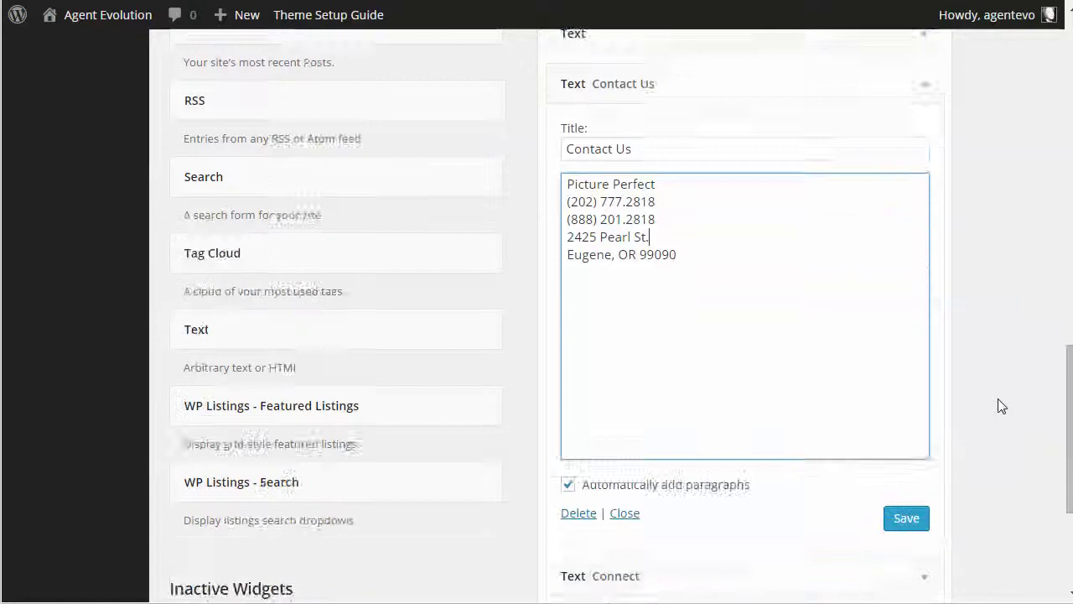
left_click(925, 328)
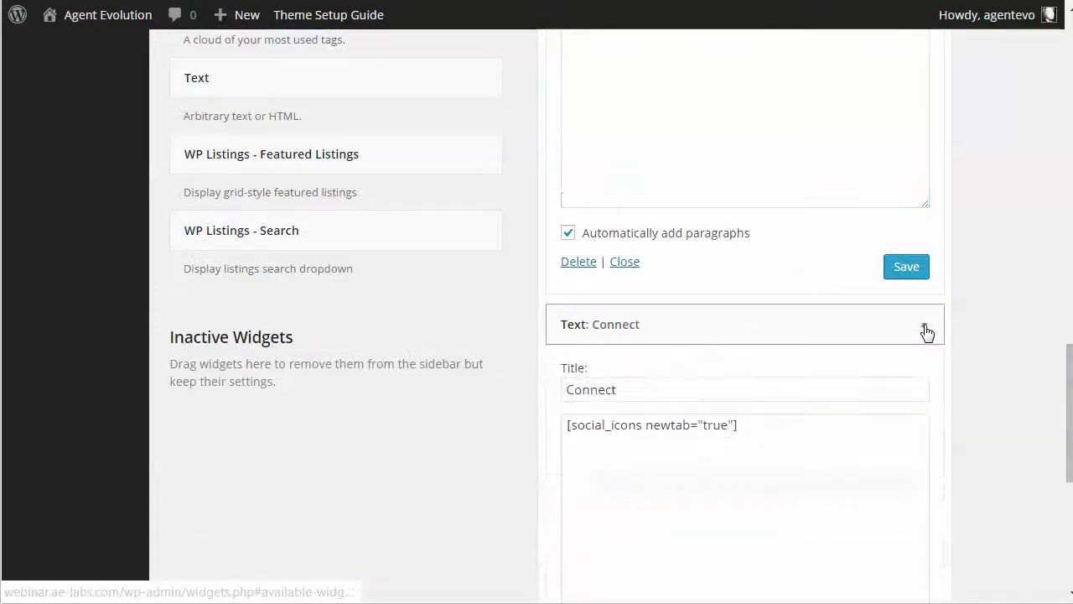
left_click_drag(764, 426, 563, 423)
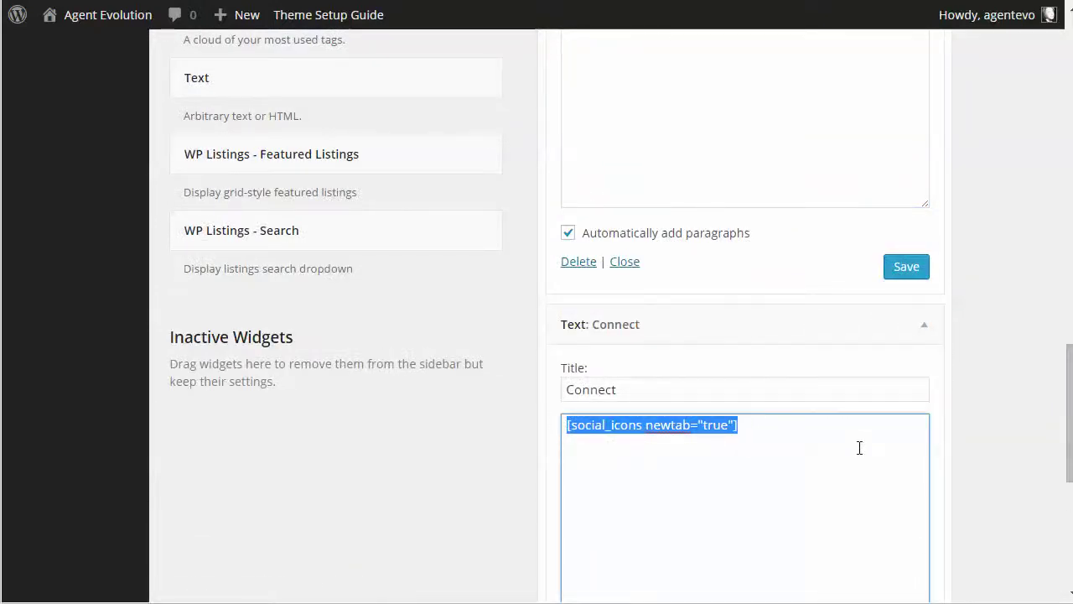
left_click(672, 427)
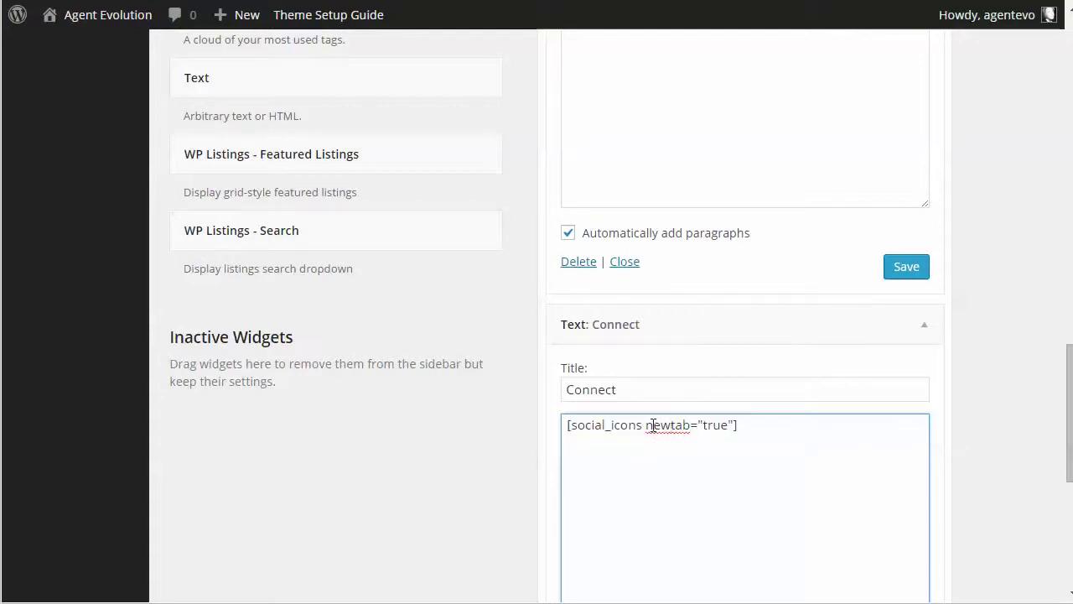
left_click_drag(652, 425, 726, 425)
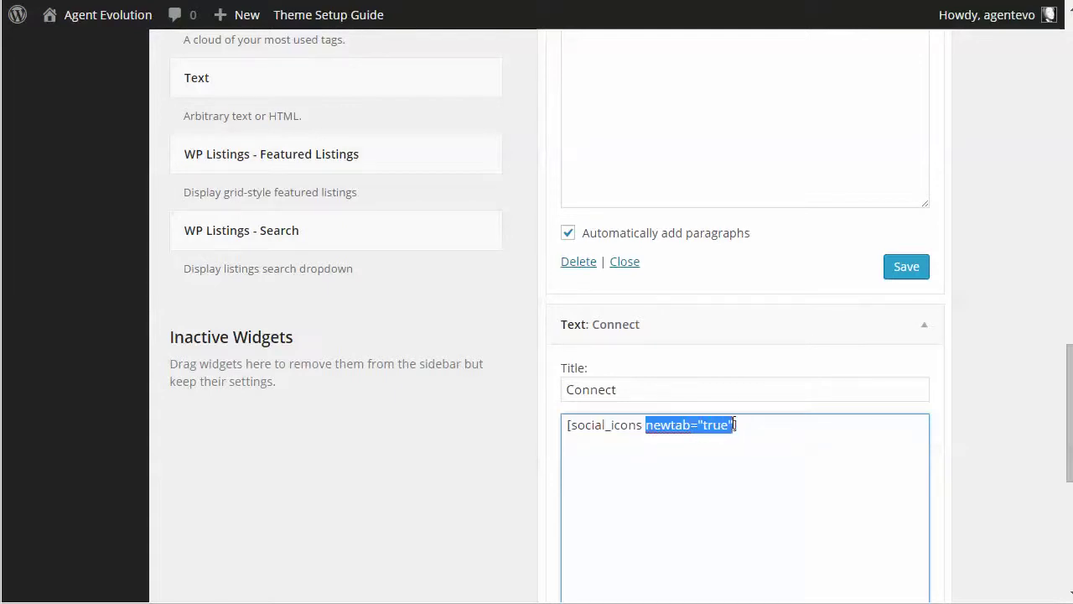
left_click(814, 428)
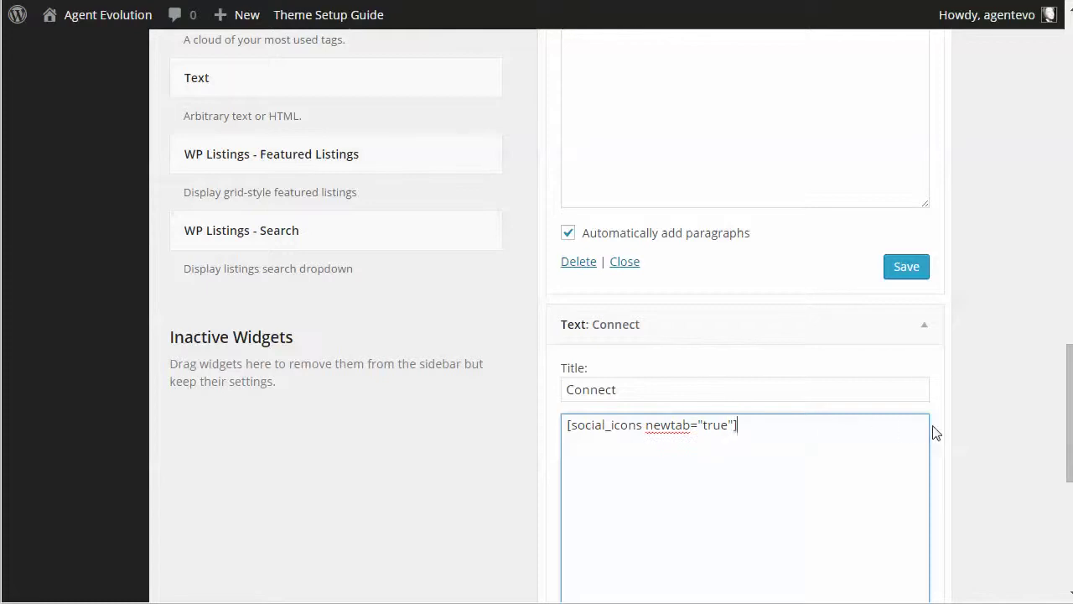
scroll(936, 433, "down", 2)
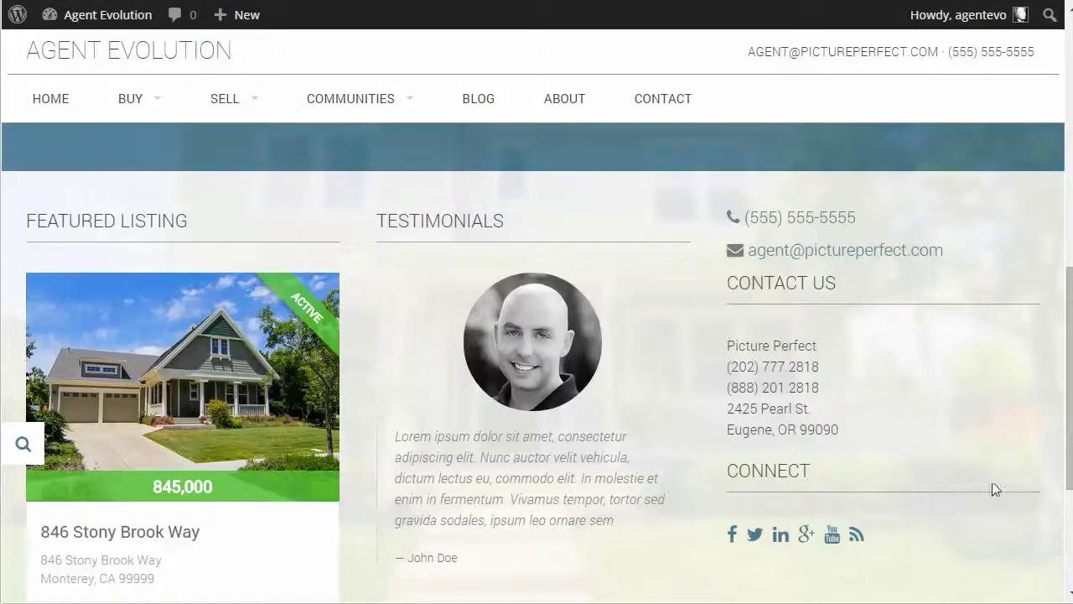